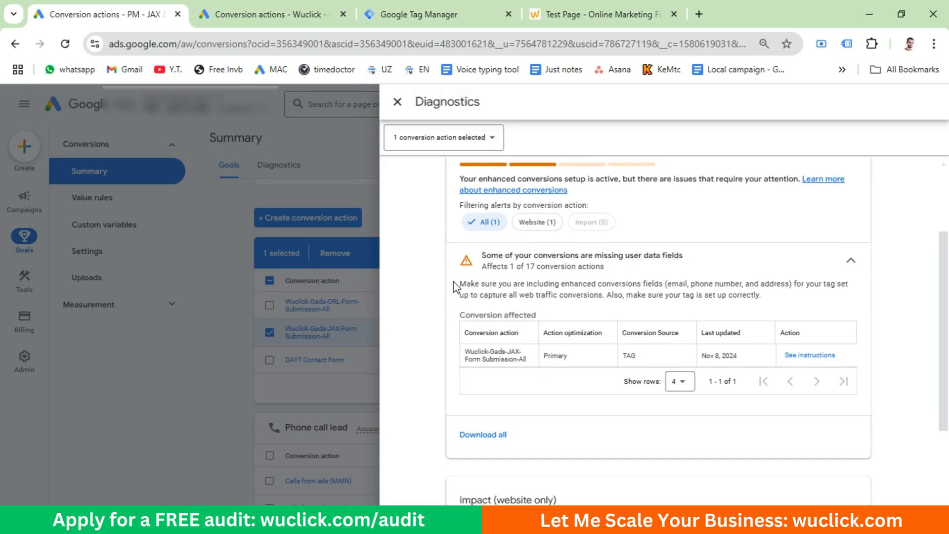
- Review the missing user data fields alert in Diagnostics, plus the test page's form and the Submit Lead Form conversion action
drag(459, 283, 842, 303)
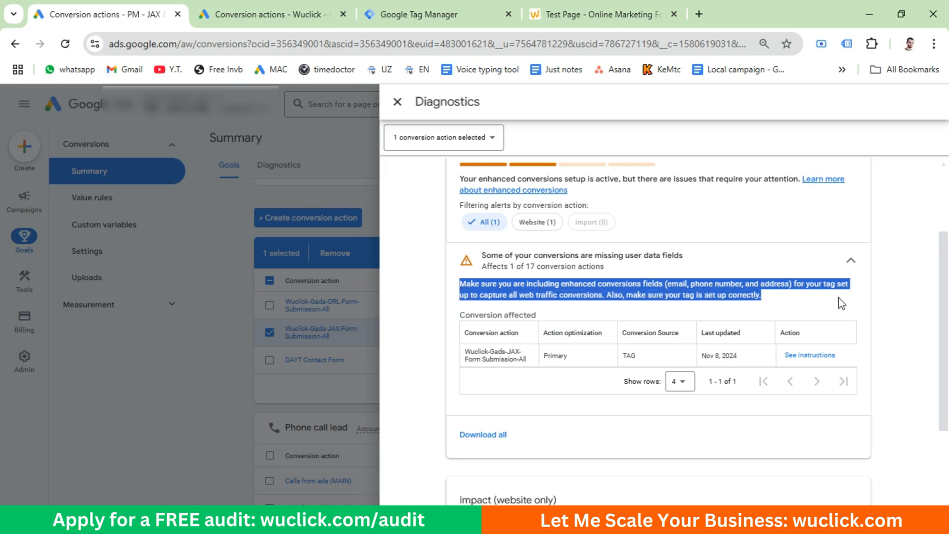
click(799, 299)
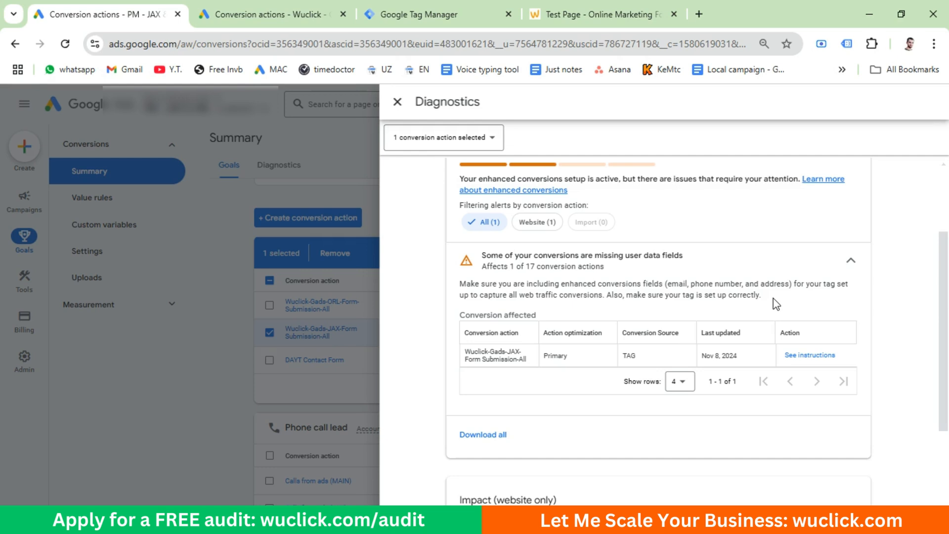
click(291, 21)
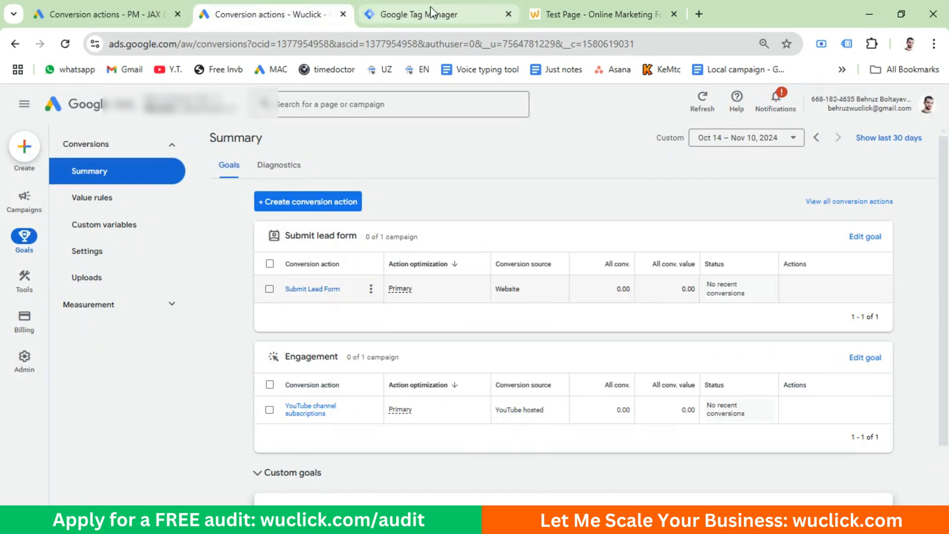
click(430, 15)
click(593, 15)
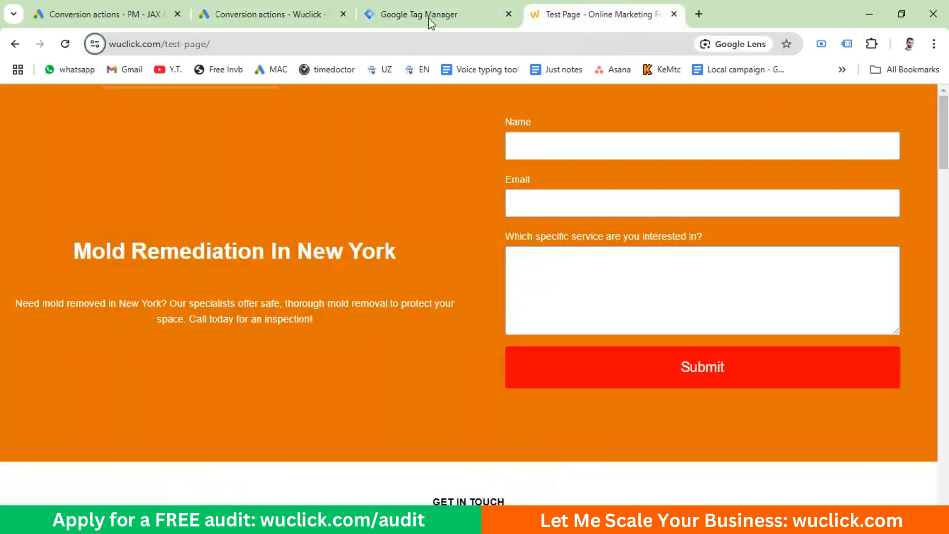
click(260, 15)
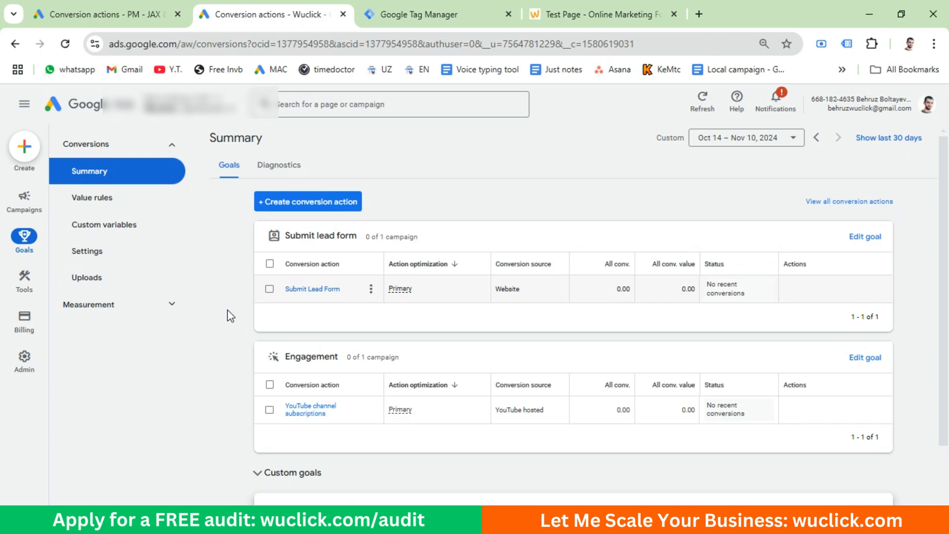
click(269, 288)
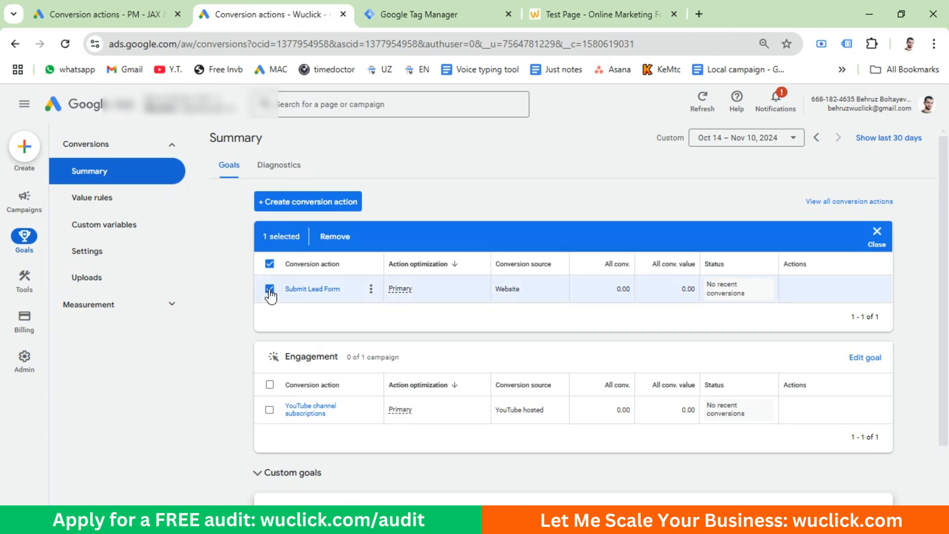
- Switch to Google Tag Manager and inspect the configuration of the Google ads form submission tag
click(451, 10)
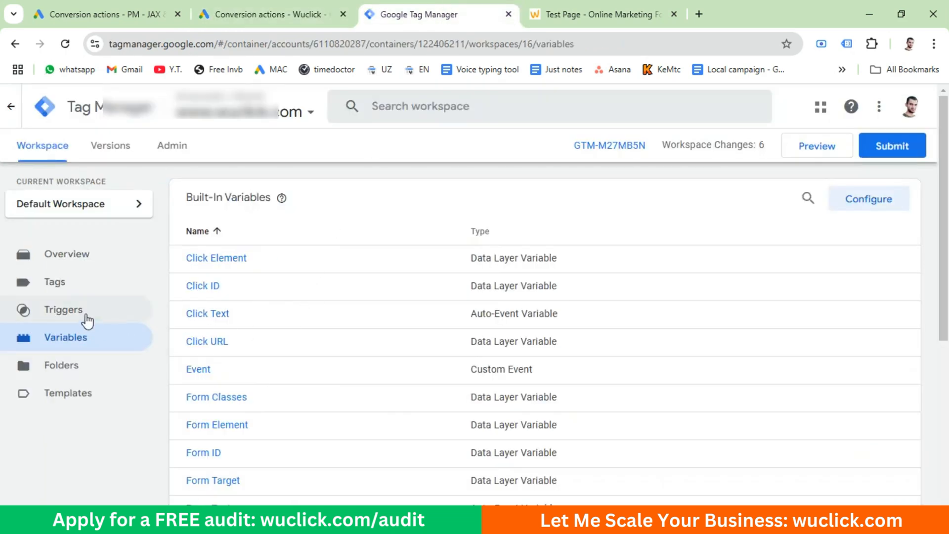
click(60, 288)
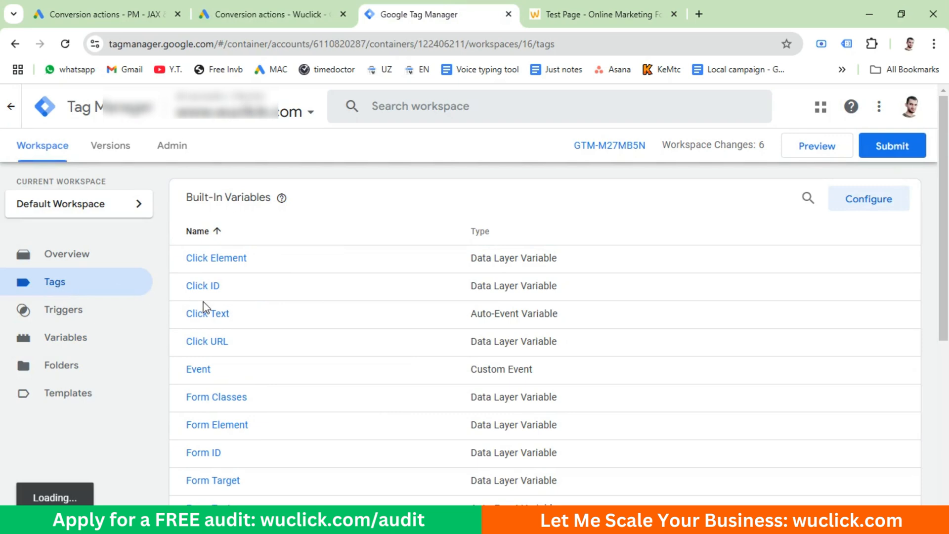
click(189, 287)
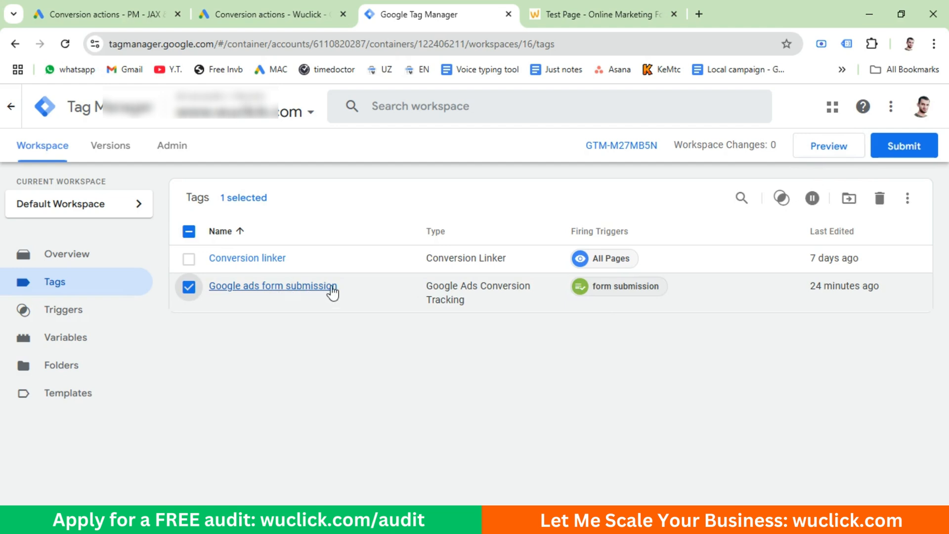
click(316, 292)
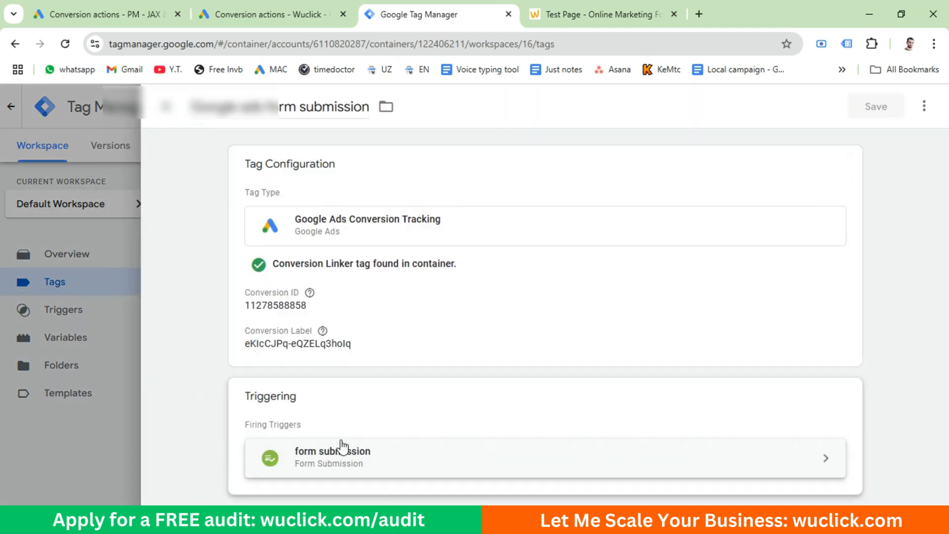
click(410, 341)
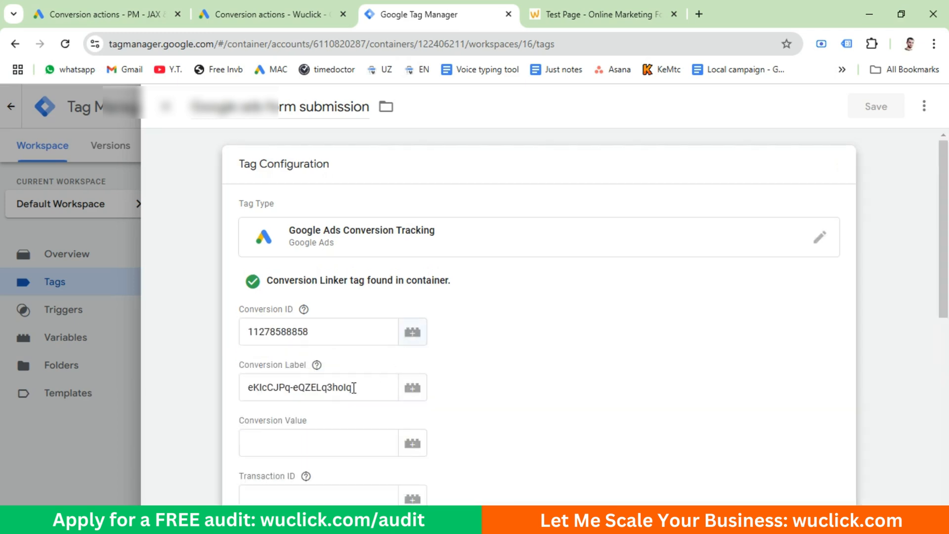
scroll(354, 433, down, 5)
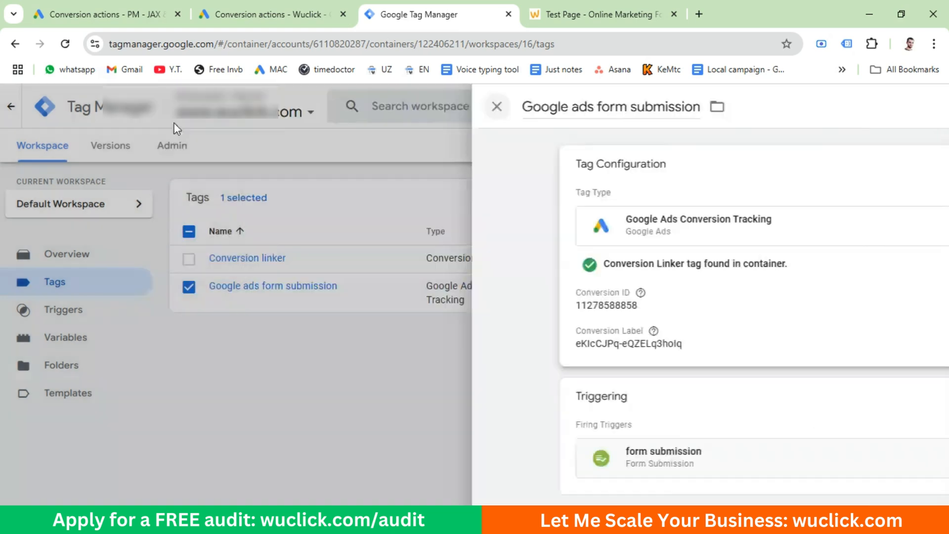
click(165, 106)
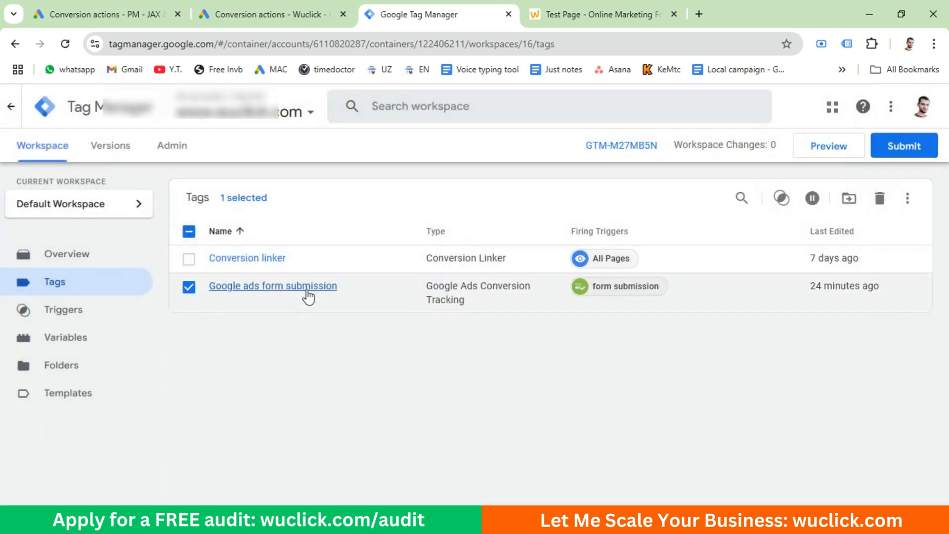
- Switch to Google Ads and turn on enhanced conversions in the conversion settings, with Google Tag Manager as the method, and save
click(260, 16)
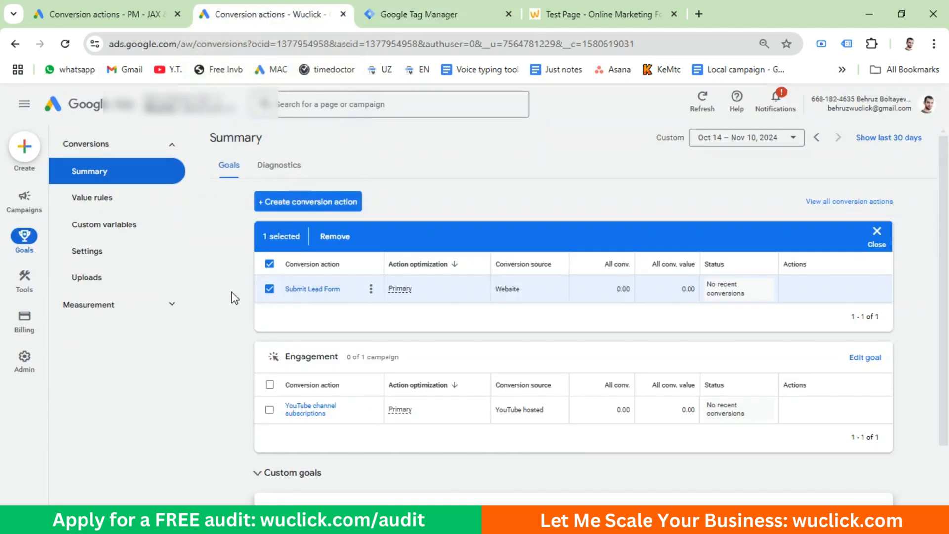
click(81, 250)
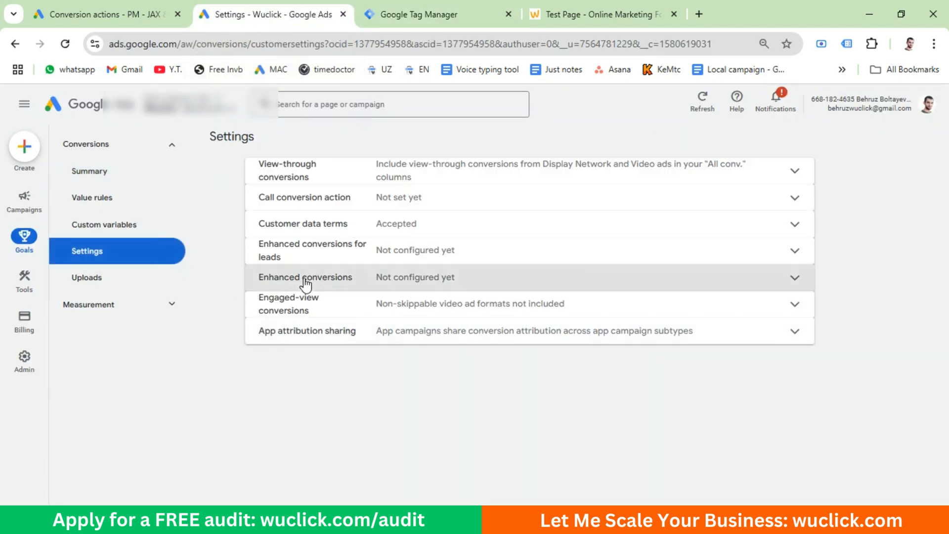
click(304, 280)
click(390, 314)
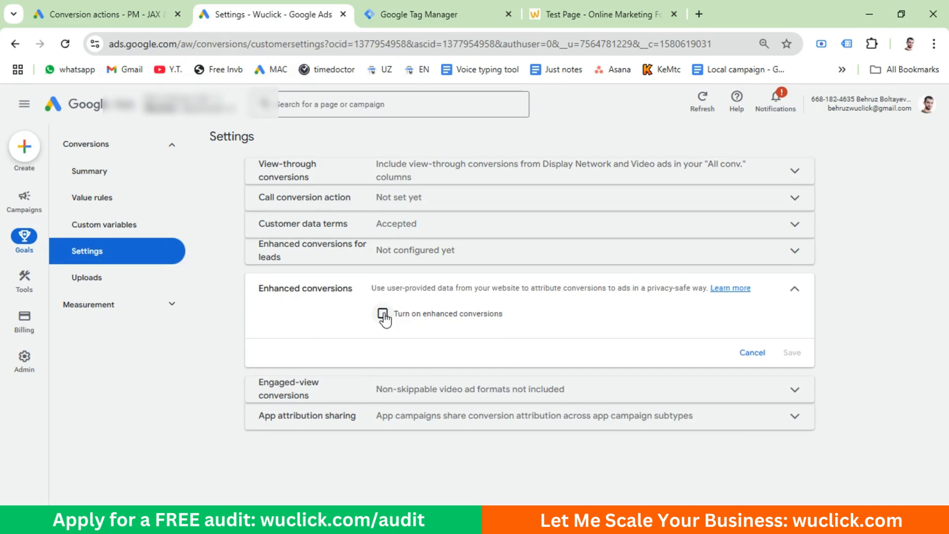
click(424, 393)
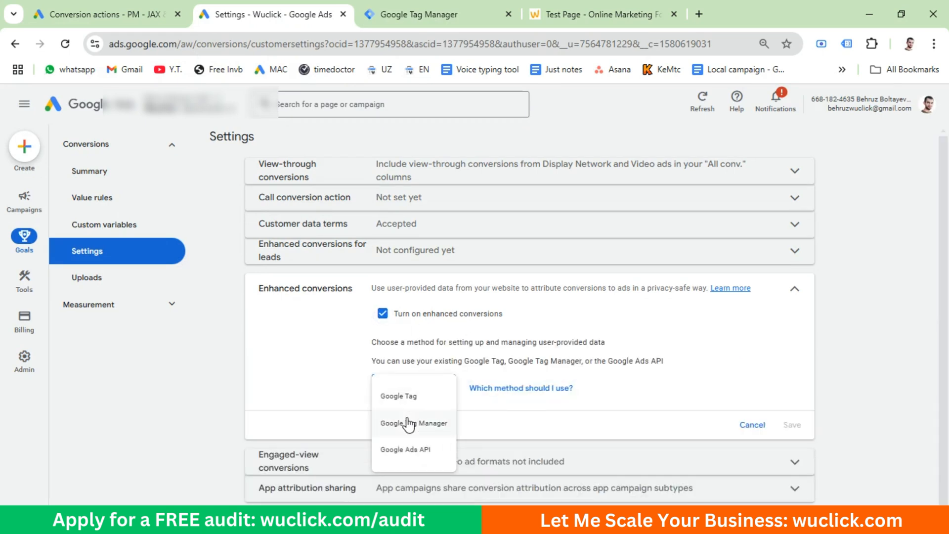
click(408, 429)
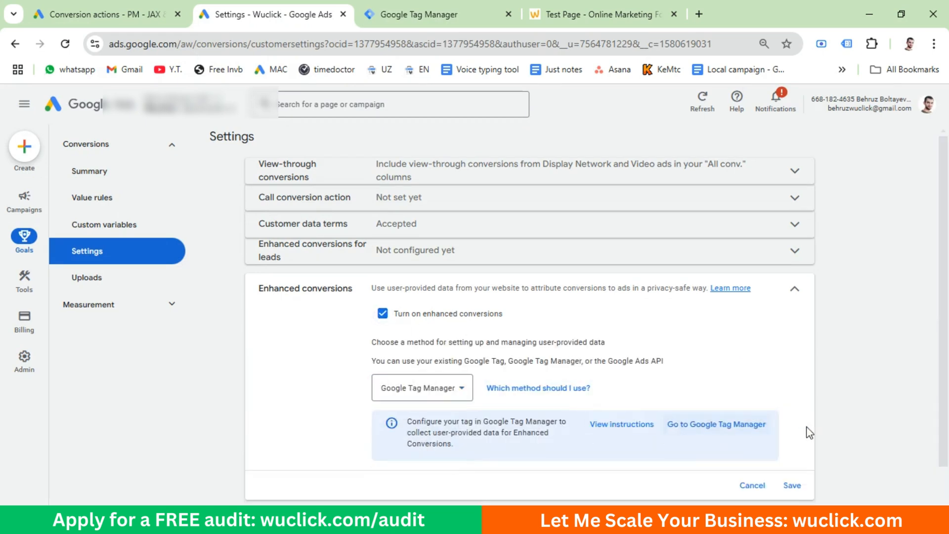
click(791, 486)
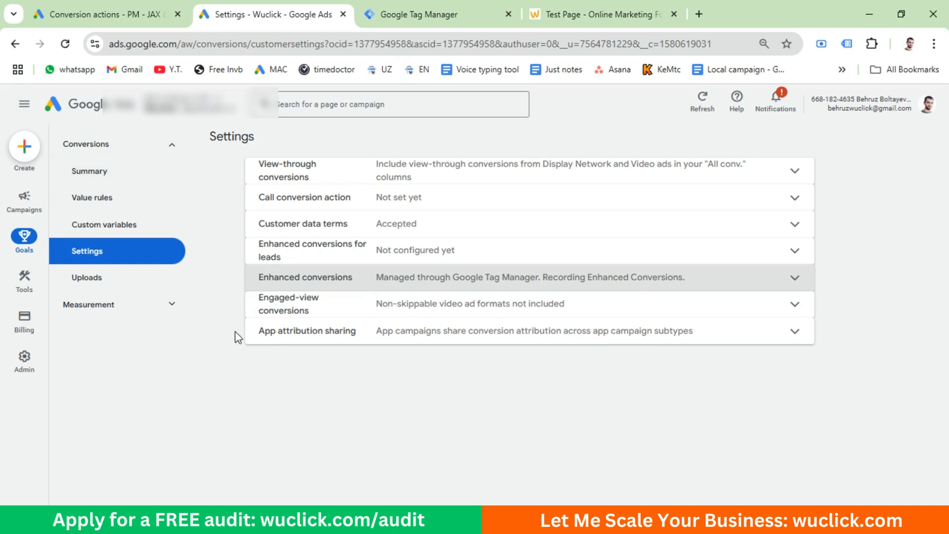
- Check the enhanced conversions setting of the Submit Lead Form conversion action
click(91, 172)
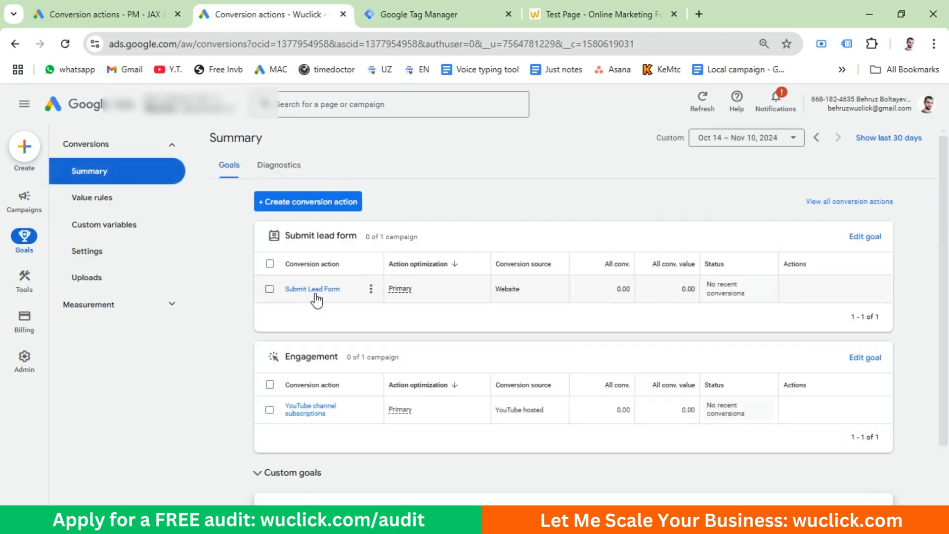
click(315, 291)
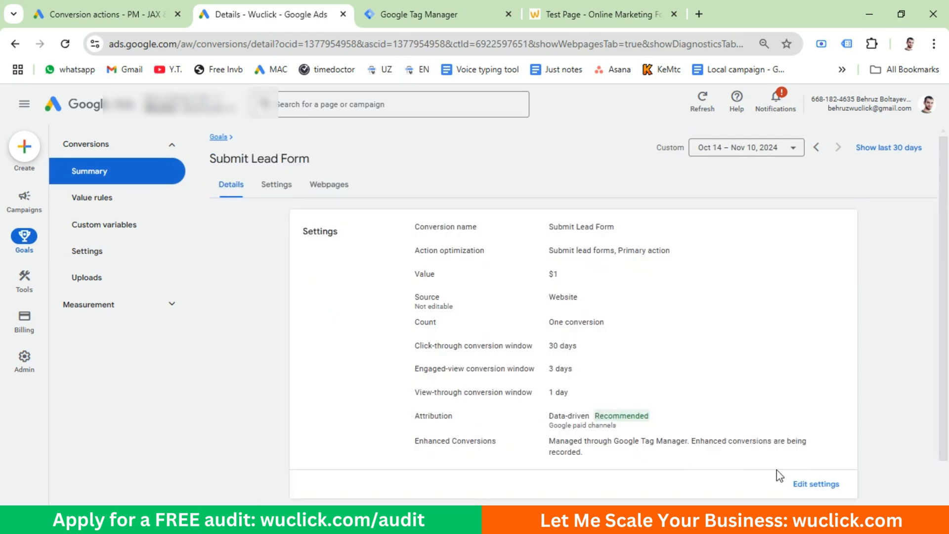
click(813, 484)
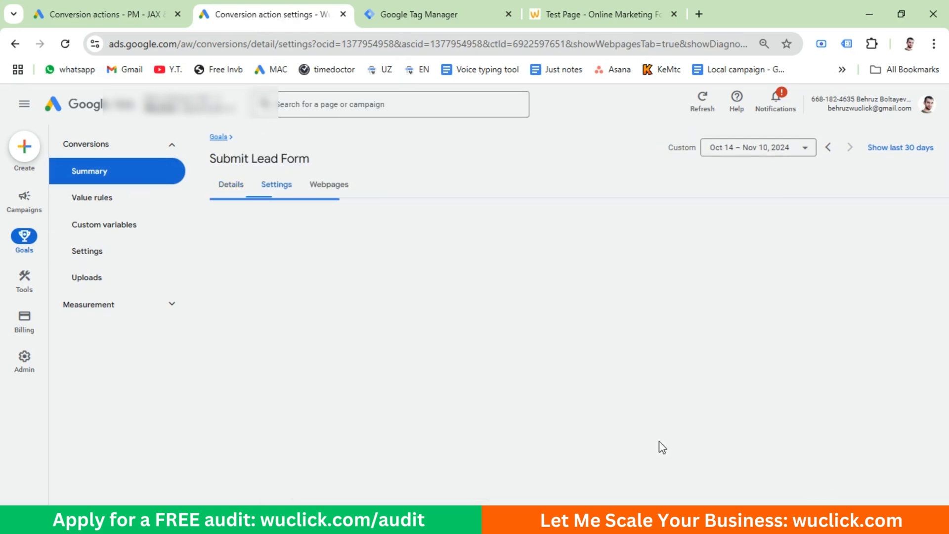
click(365, 463)
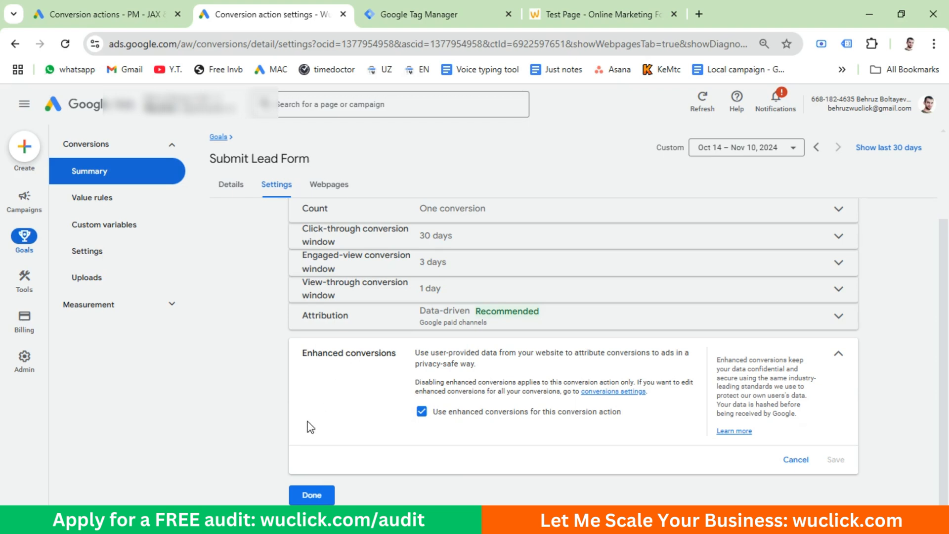
click(320, 496)
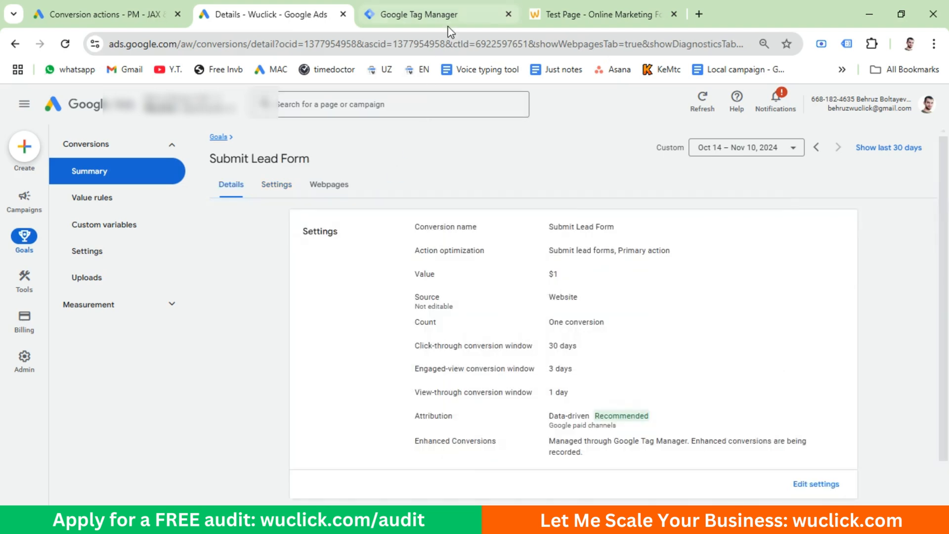
- Switch to Google Tag Manager and check the container's user-defined variables
click(446, 15)
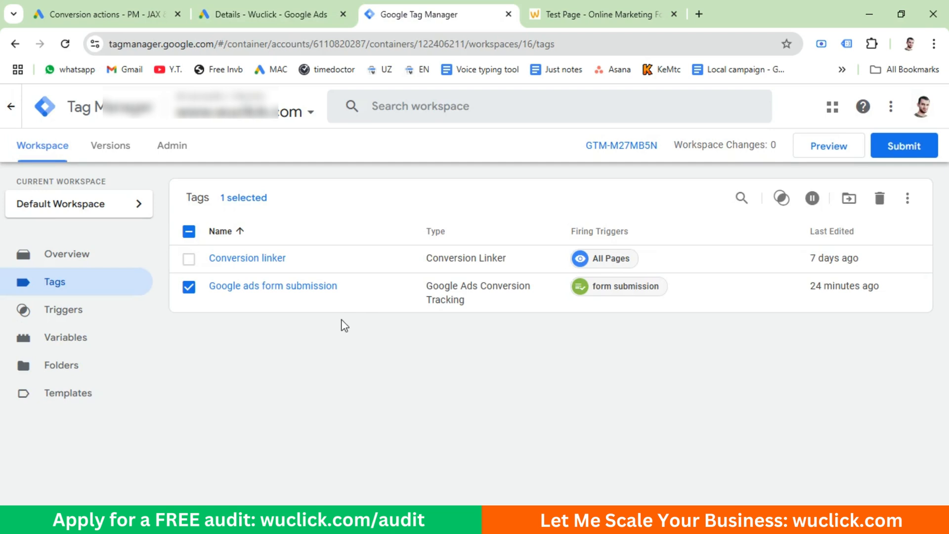
click(78, 343)
scroll(368, 359, down, 10)
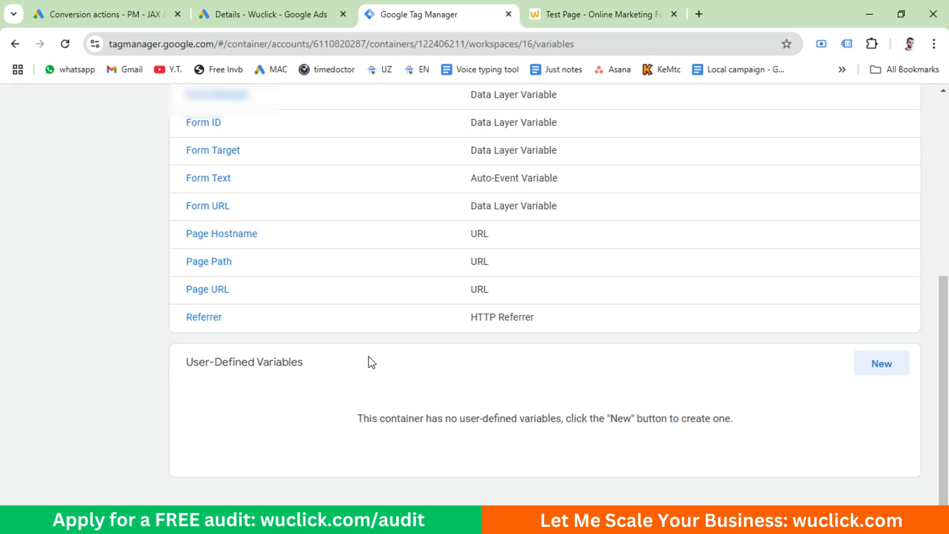
scroll(372, 362, up, 7)
click(91, 289)
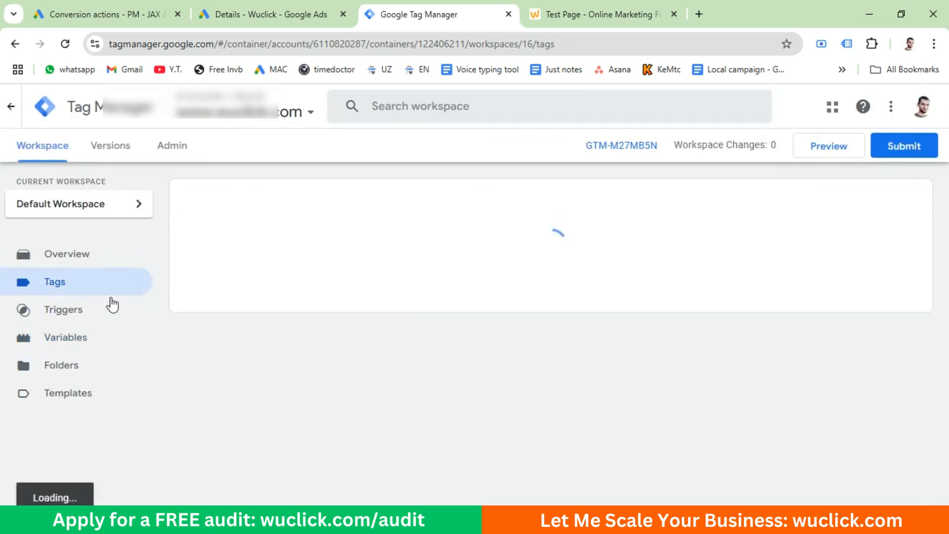
click(274, 288)
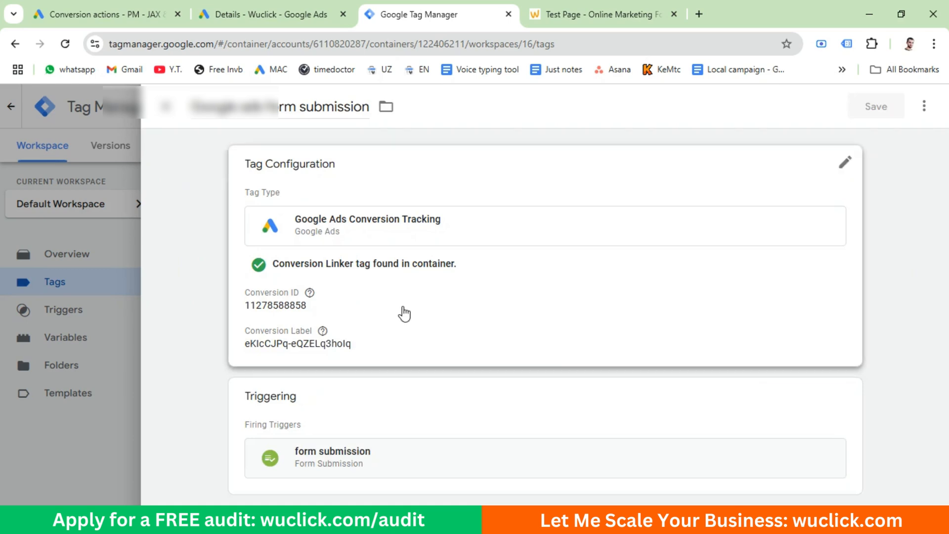
click(402, 314)
scroll(296, 386, down, 6)
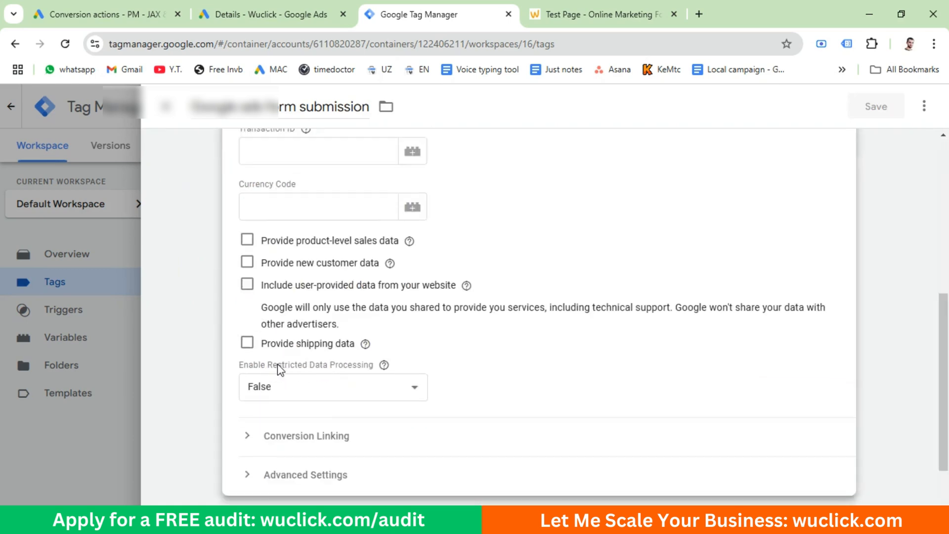
click(247, 284)
click(315, 352)
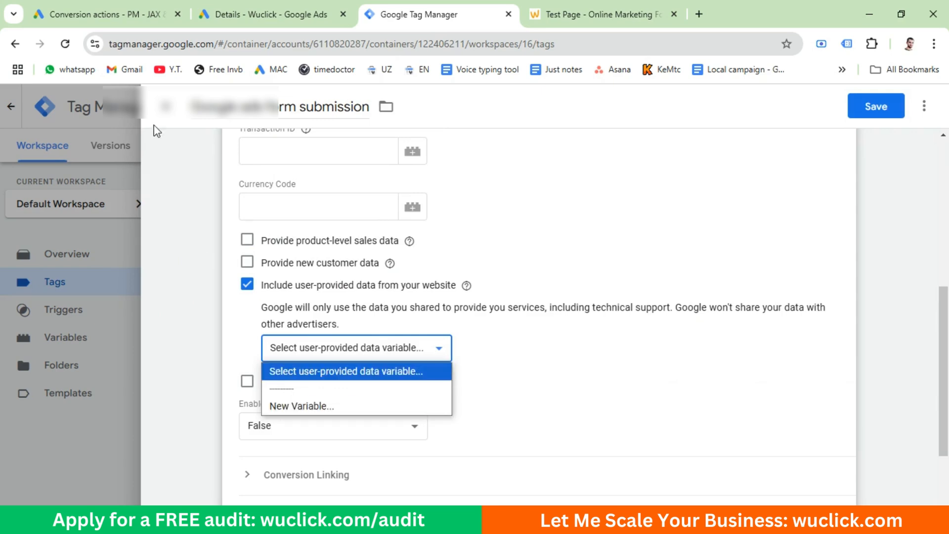
click(166, 107)
click(563, 275)
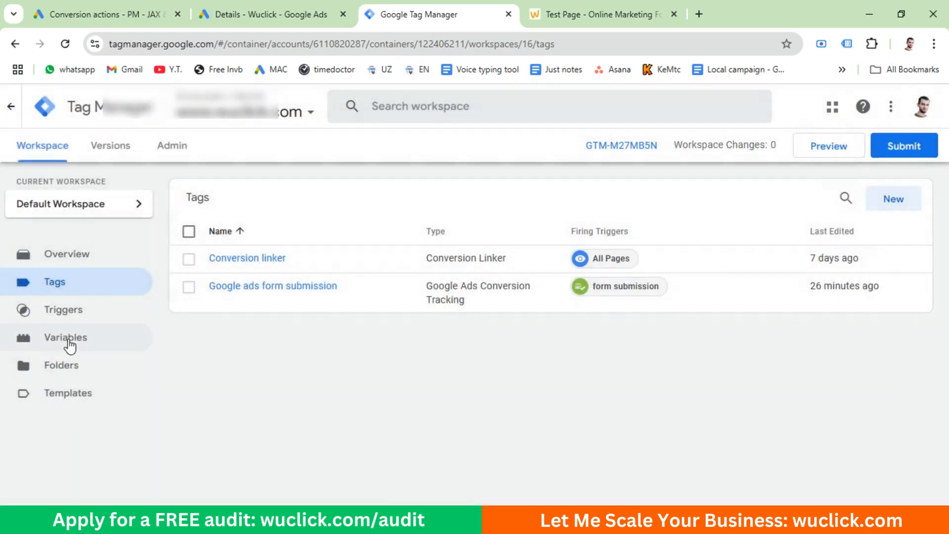
- Open the container's variables, start a new user-defined variable, and check which fields the lead form on the test page contains
click(66, 338)
scroll(647, 368, down, 7)
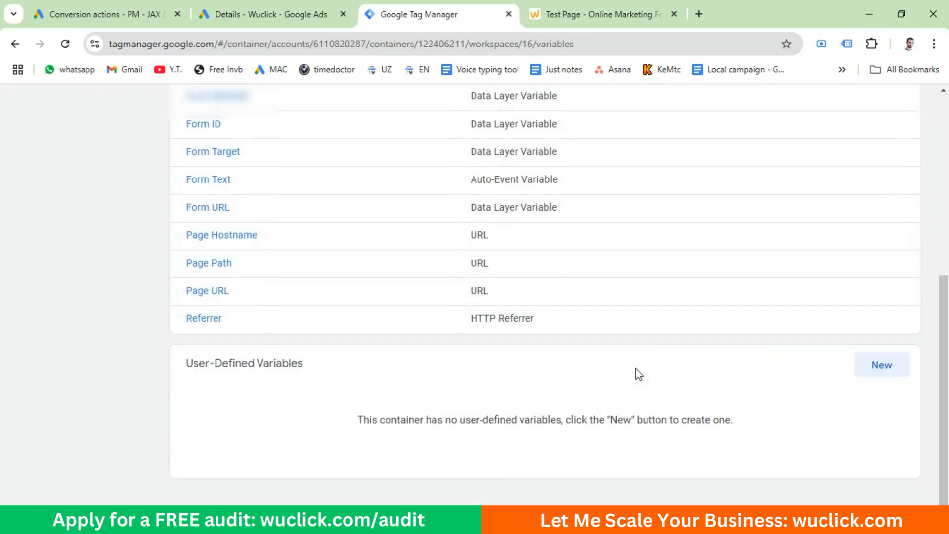
click(877, 370)
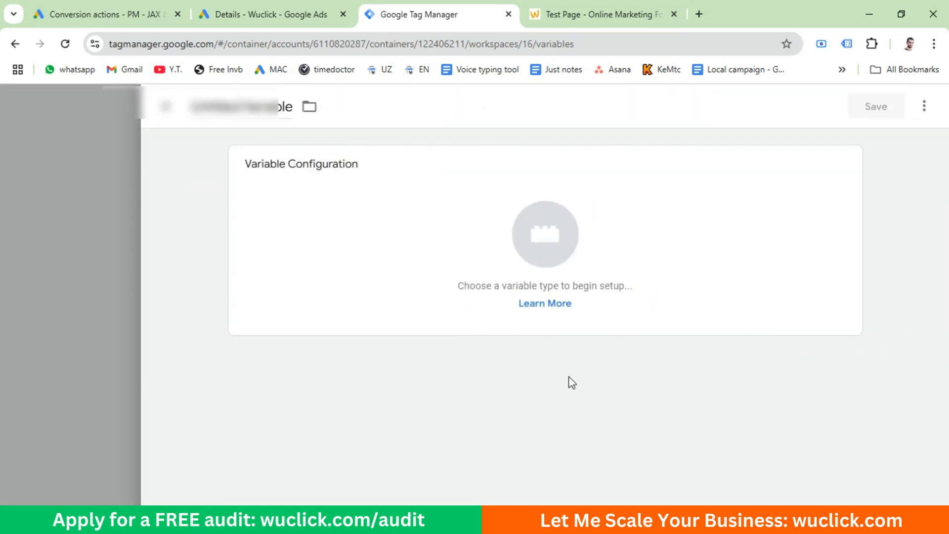
click(557, 9)
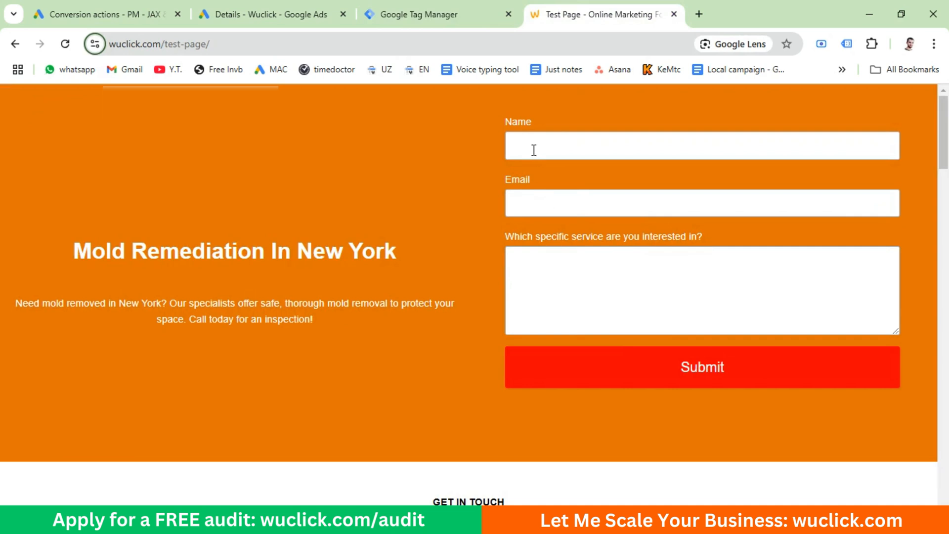
click(440, 7)
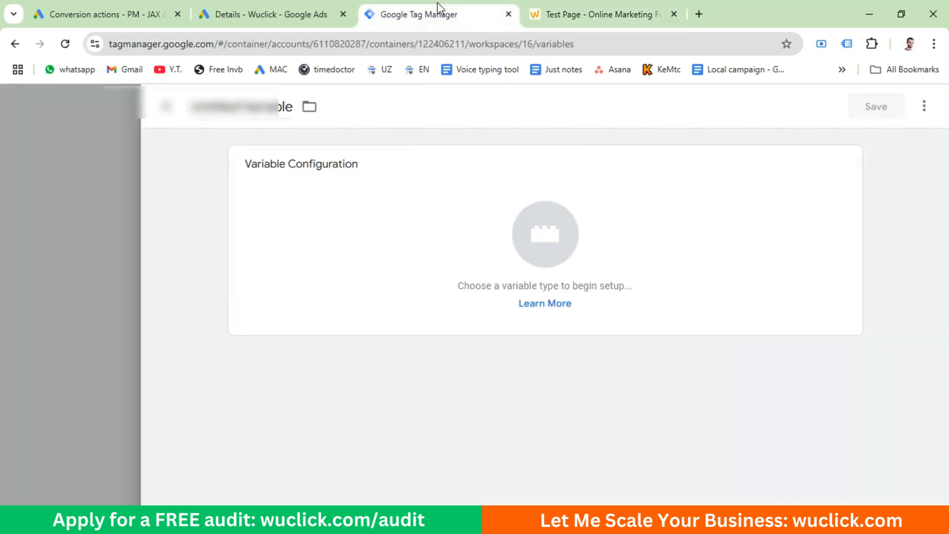
- Choose the User-Provided Data variable type, examine its manual configuration fields for contact and address data, and discard the unsaved variable
click(522, 257)
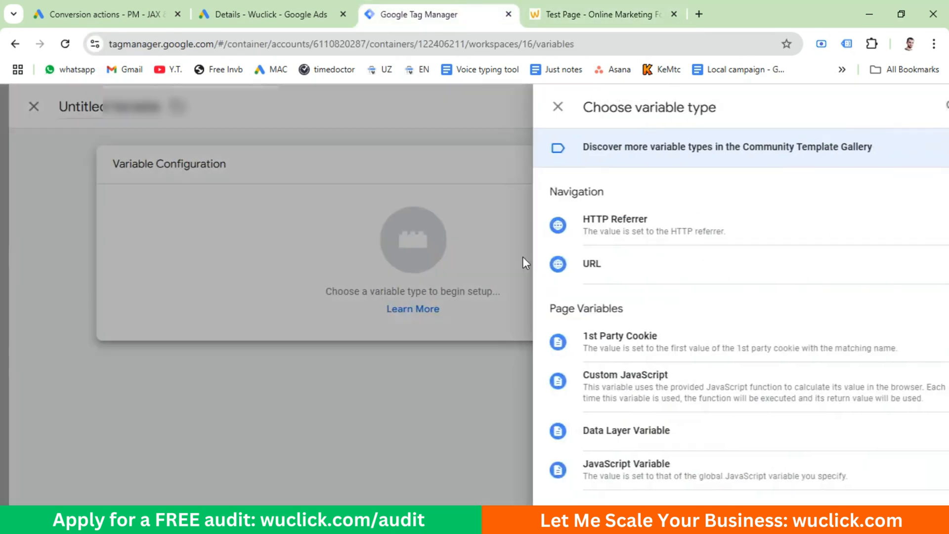
scroll(667, 259, down, 10)
click(596, 361)
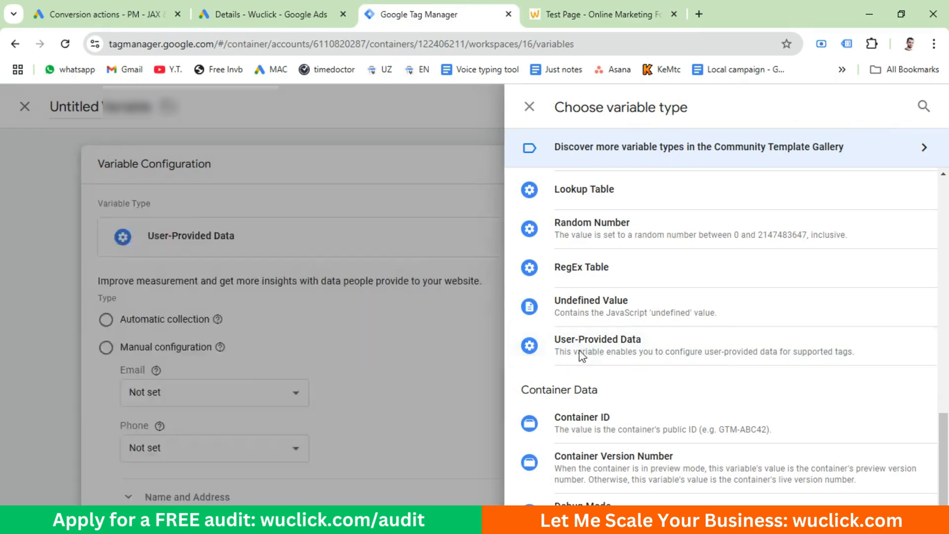
scroll(319, 409, down, 4)
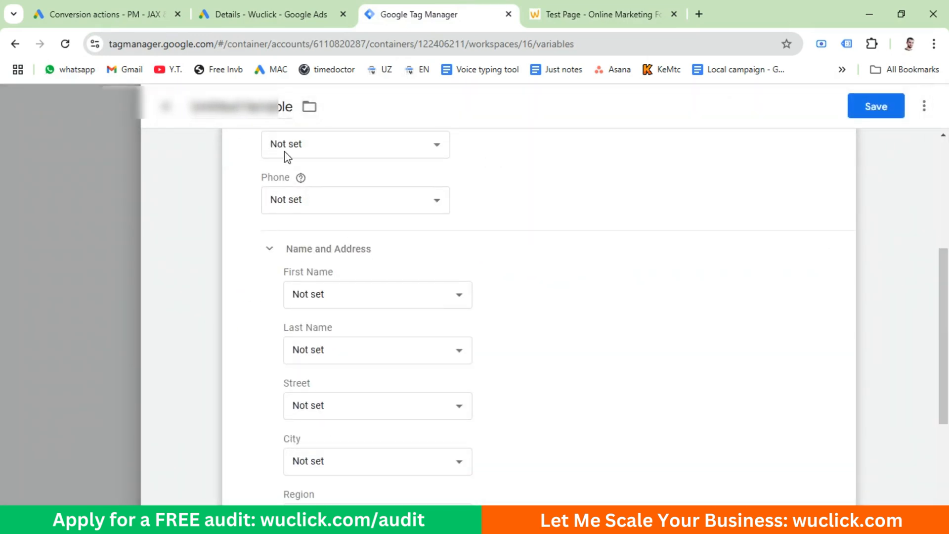
scroll(297, 379, down, 2)
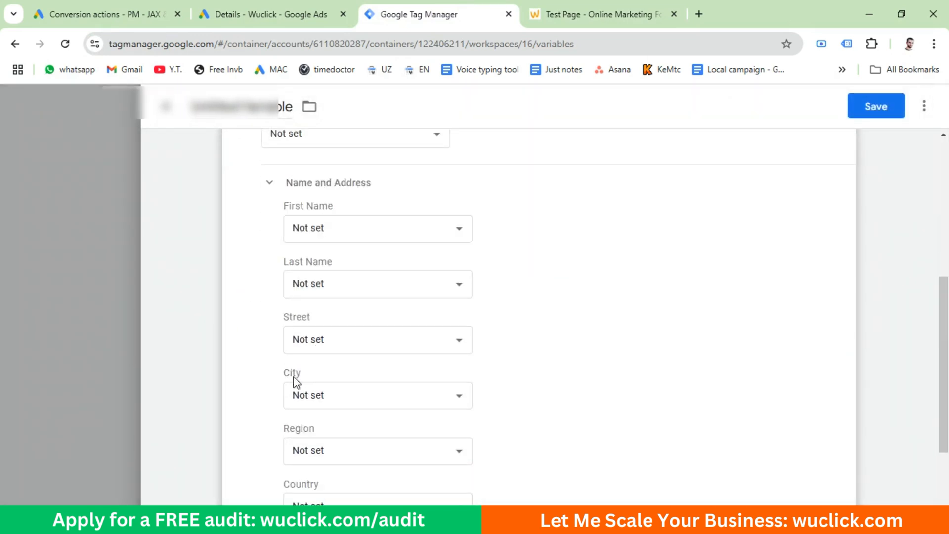
scroll(315, 431, down, 2)
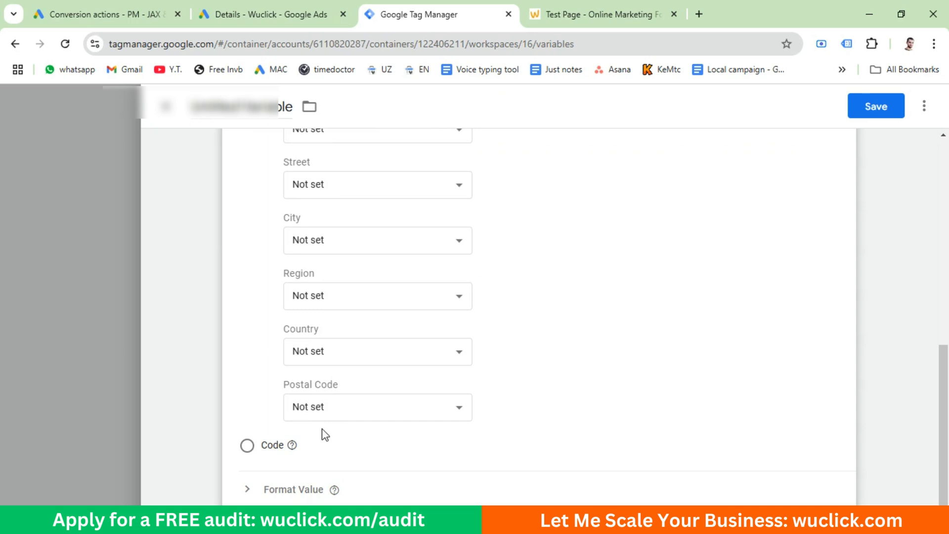
scroll(402, 319, up, 6)
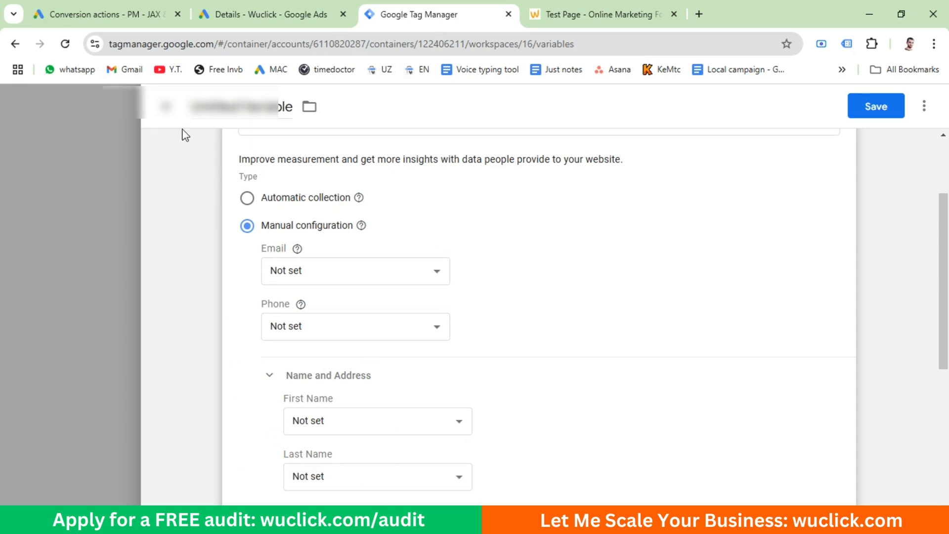
click(165, 108)
click(588, 260)
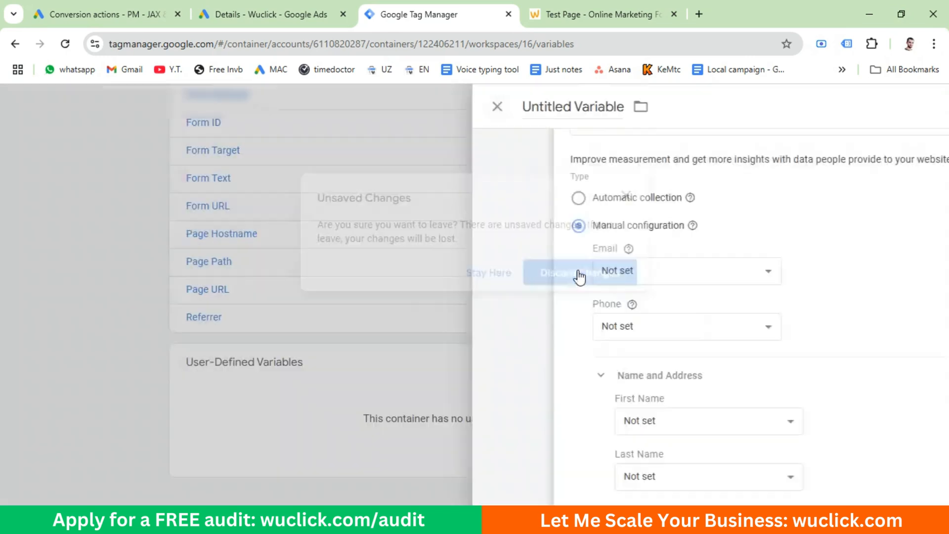
- Start a new user-defined variable of type DOM Element with CSS Selector as the selection method
click(883, 366)
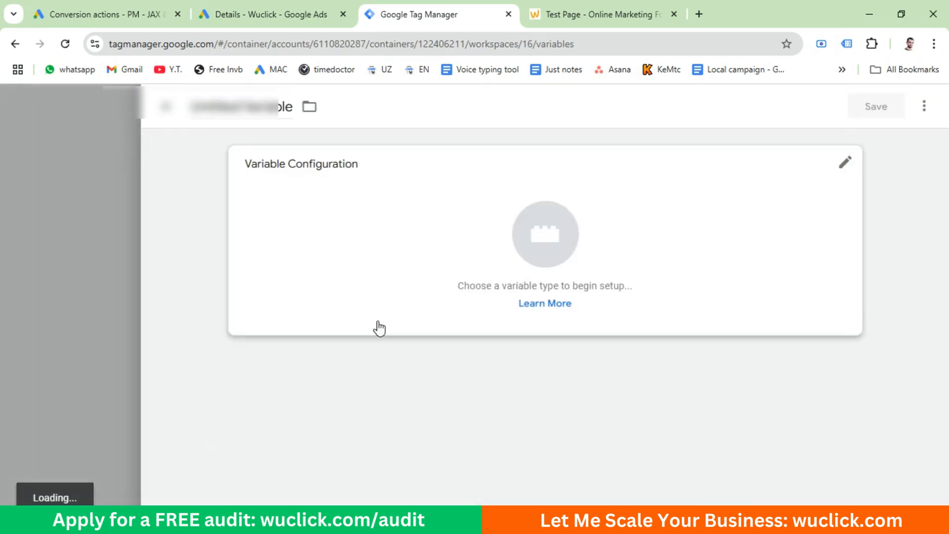
click(319, 223)
scroll(613, 364, down, 5)
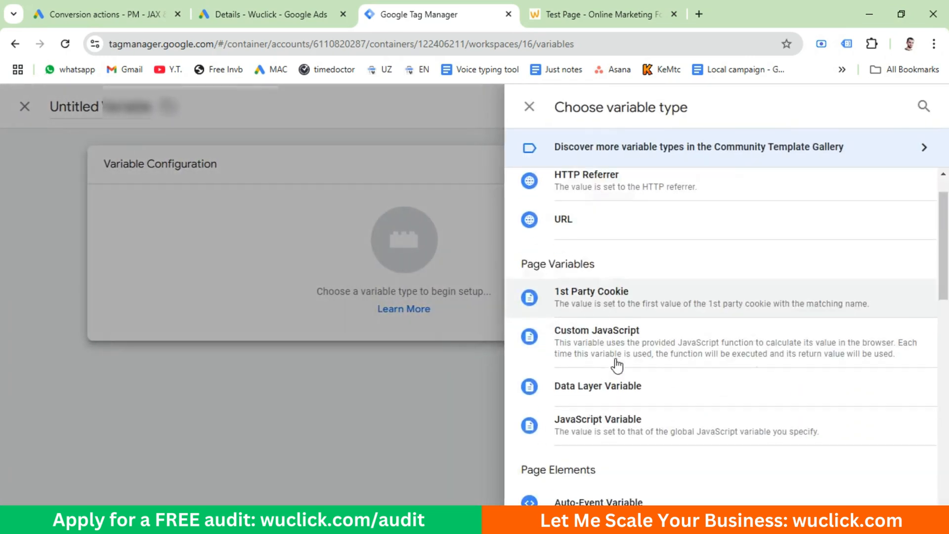
click(603, 362)
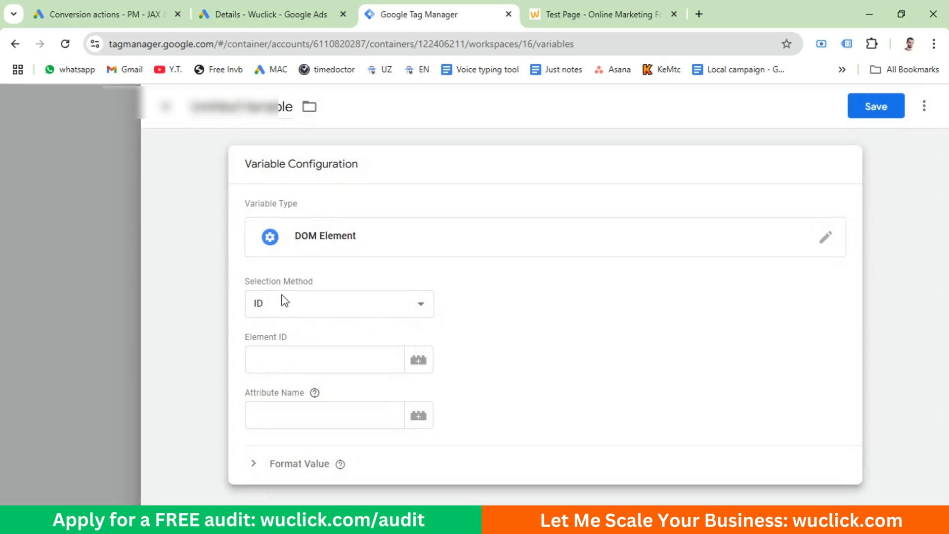
click(278, 310)
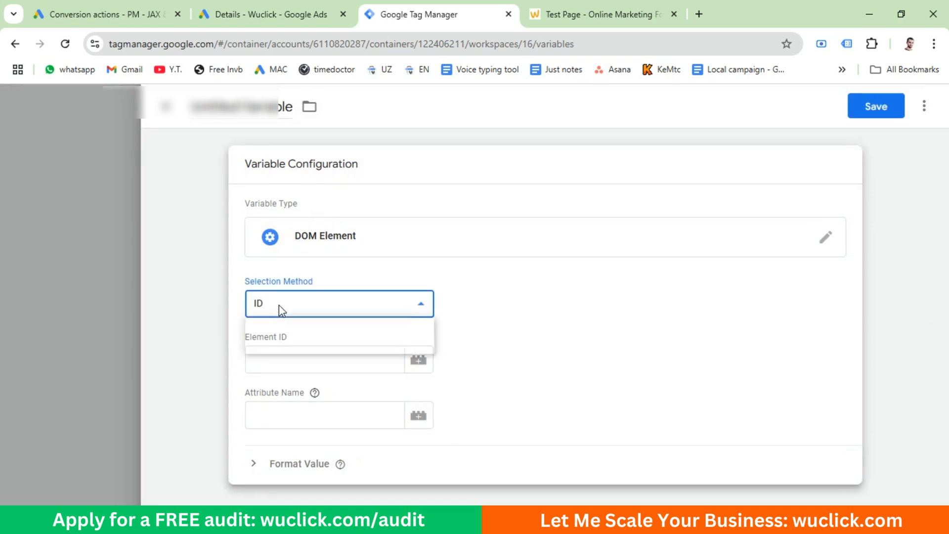
click(280, 346)
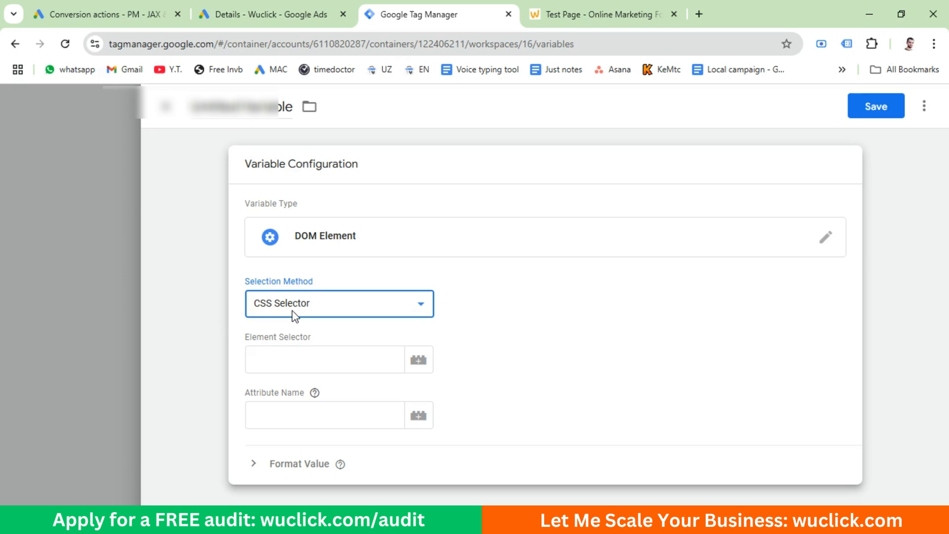
- Switch to the test page, inspect the form's Name input field, and copy its CSS selector
click(582, 9)
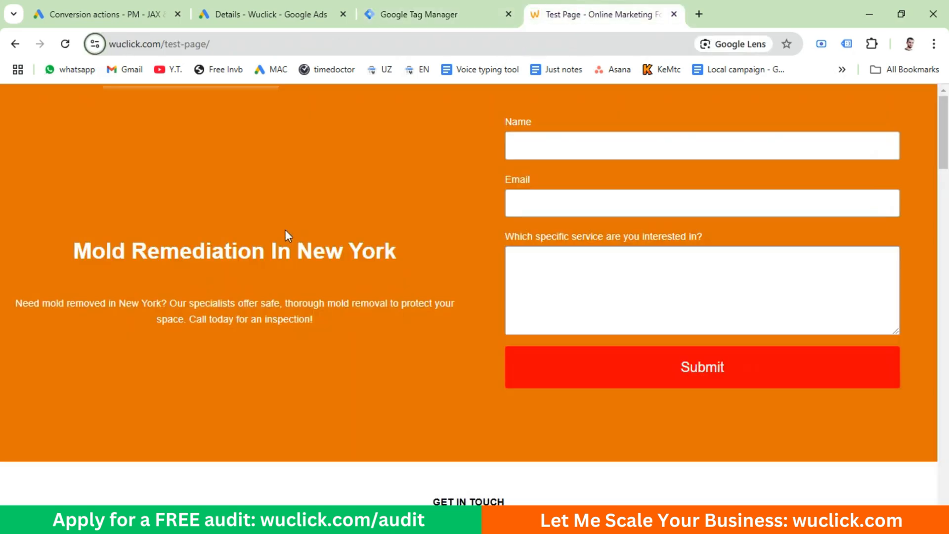
right_click(528, 145)
click(556, 425)
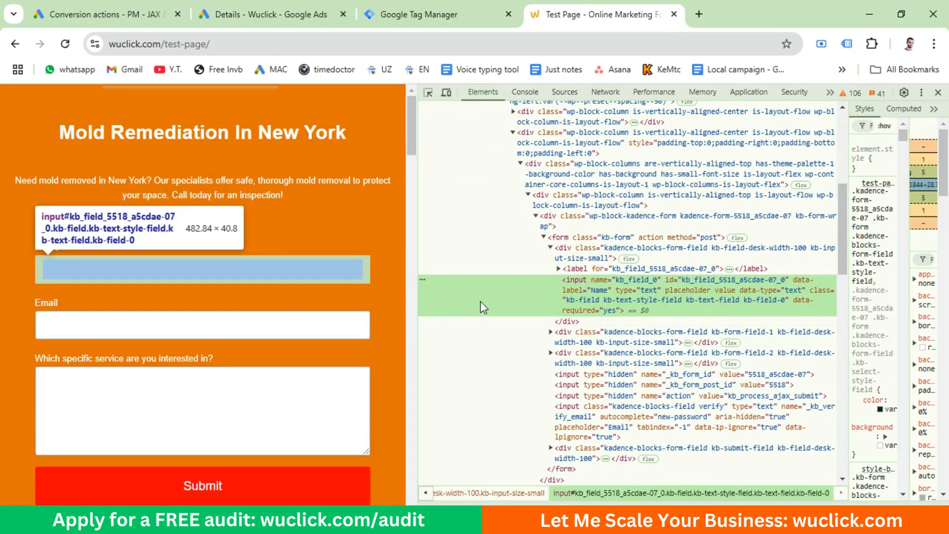
right_click(476, 292)
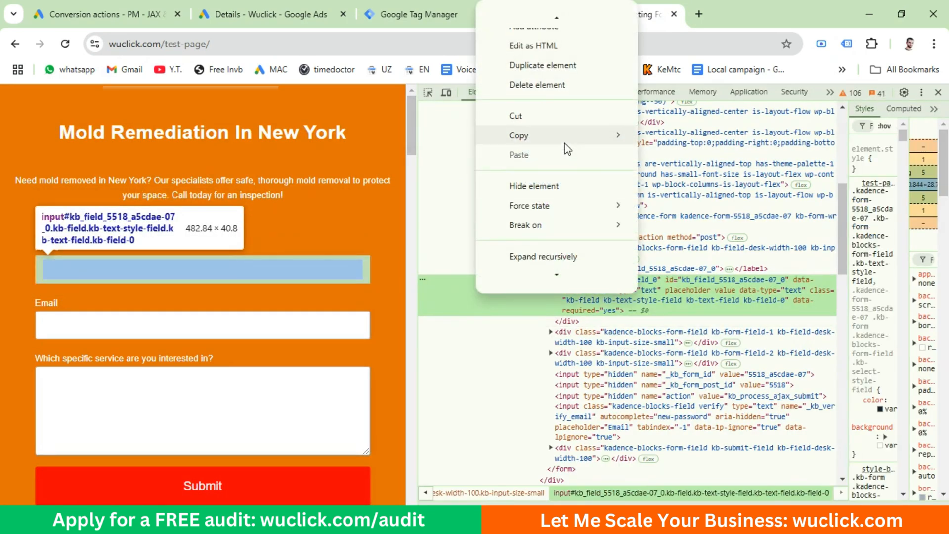
mouse_move(585, 143)
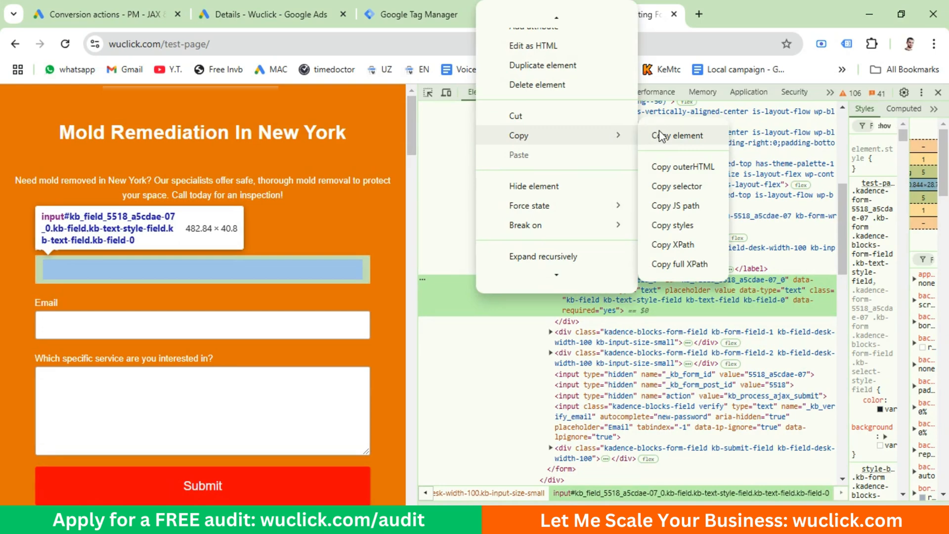
click(671, 191)
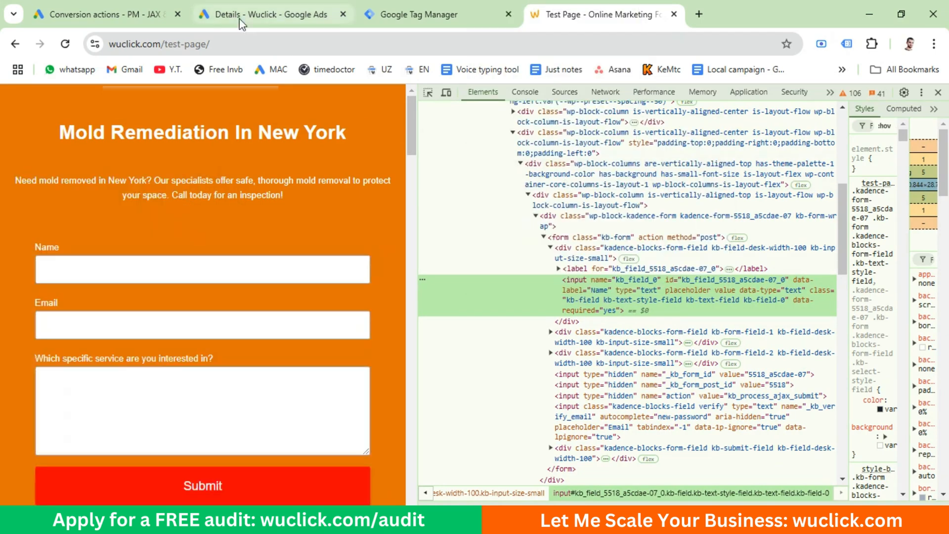
- Switch to Google Tag Manager, paste the copied selector #kb_field_5518_a5cdae-07_0 as the element selector, and set the attribute name to value
click(430, 15)
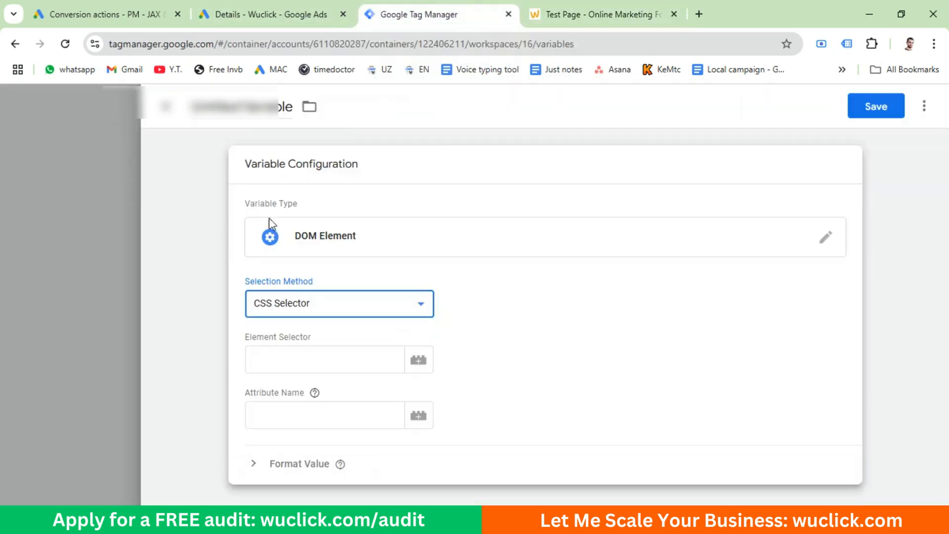
click(296, 358)
right_click(296, 357)
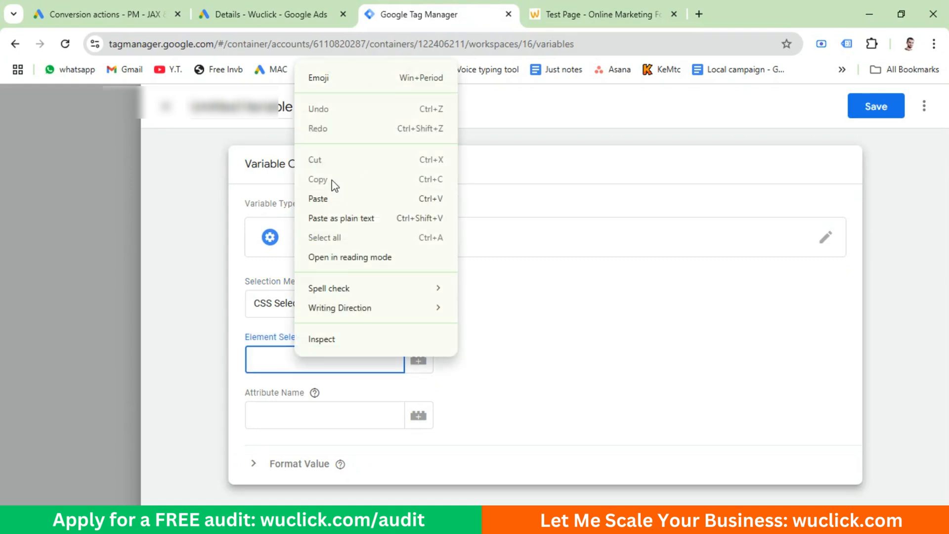
click(326, 198)
click(290, 422)
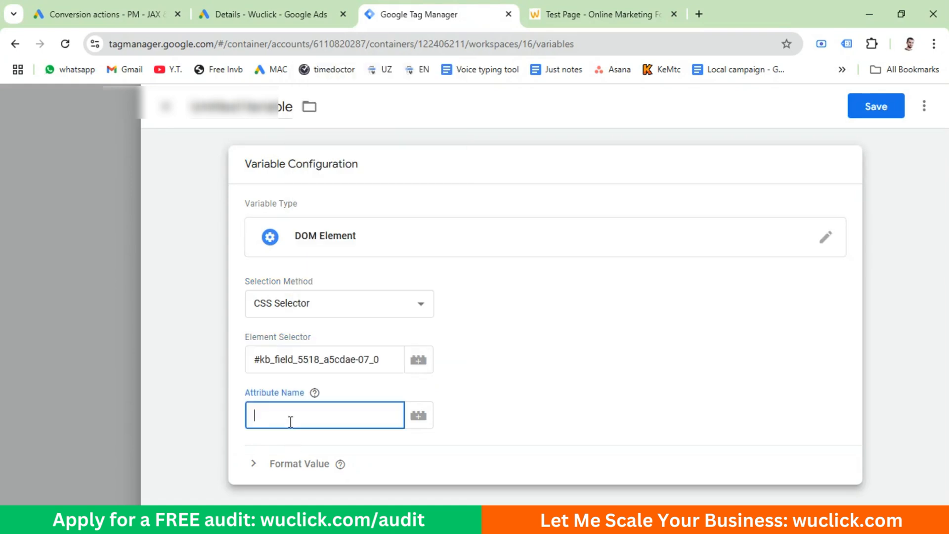
text(value)
- Name the DOM Element variable "Name" and save it
click(239, 104)
key(ctrl+a)
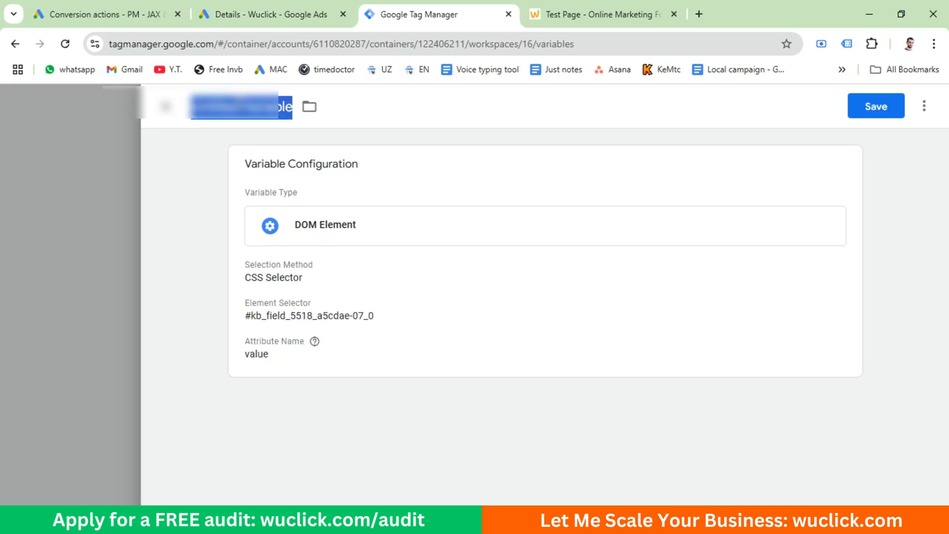
text(Name)
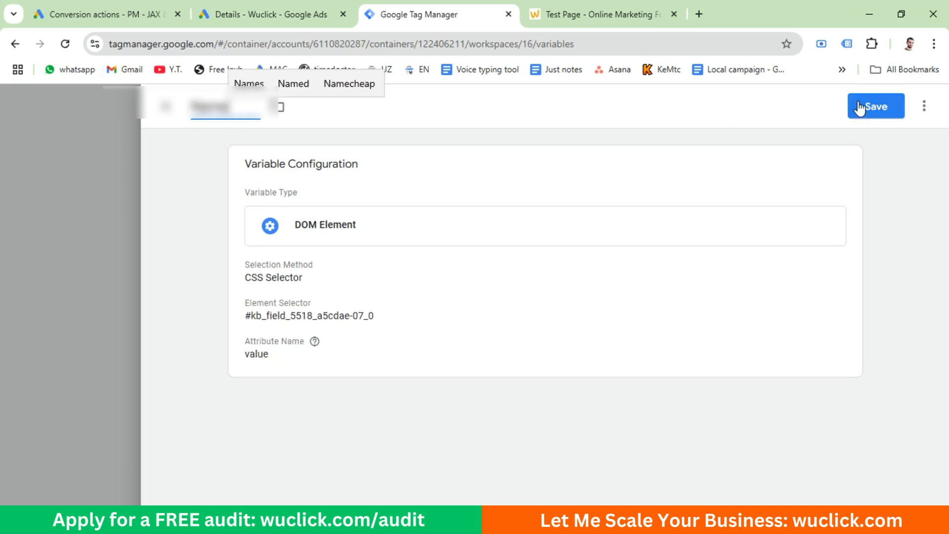
click(874, 105)
- Start another user-defined DOM Element variable and set its selection method to CSS Selector
scroll(913, 384, down, 5)
click(885, 409)
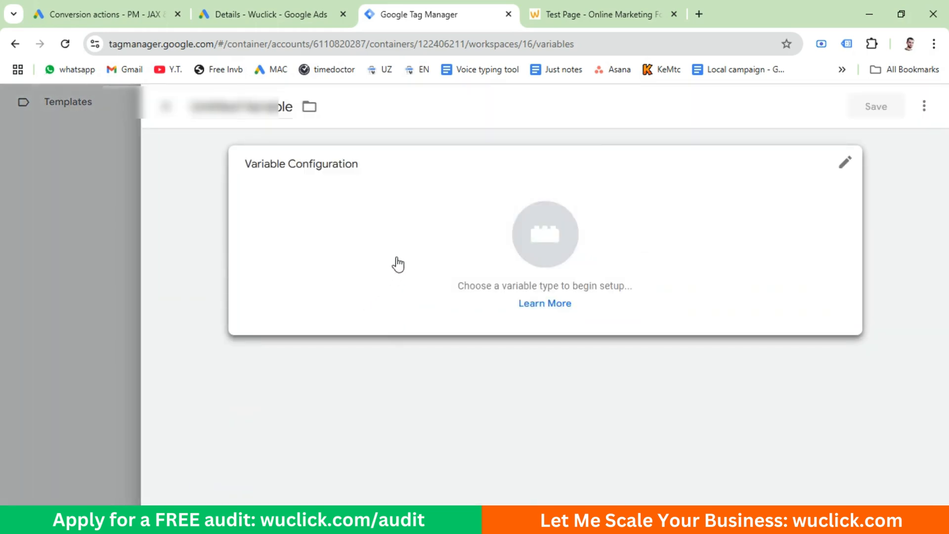
click(394, 265)
scroll(627, 360, down, 10)
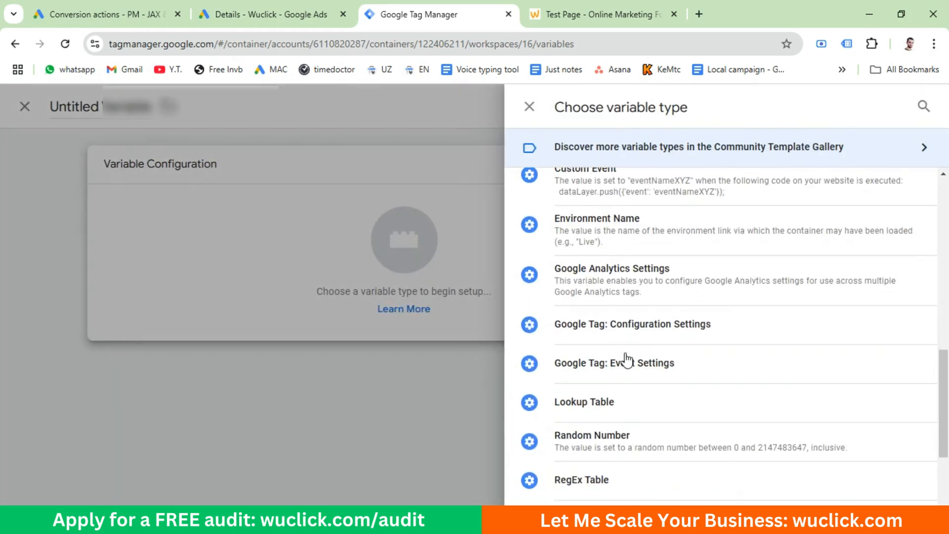
scroll(624, 360, up, 5)
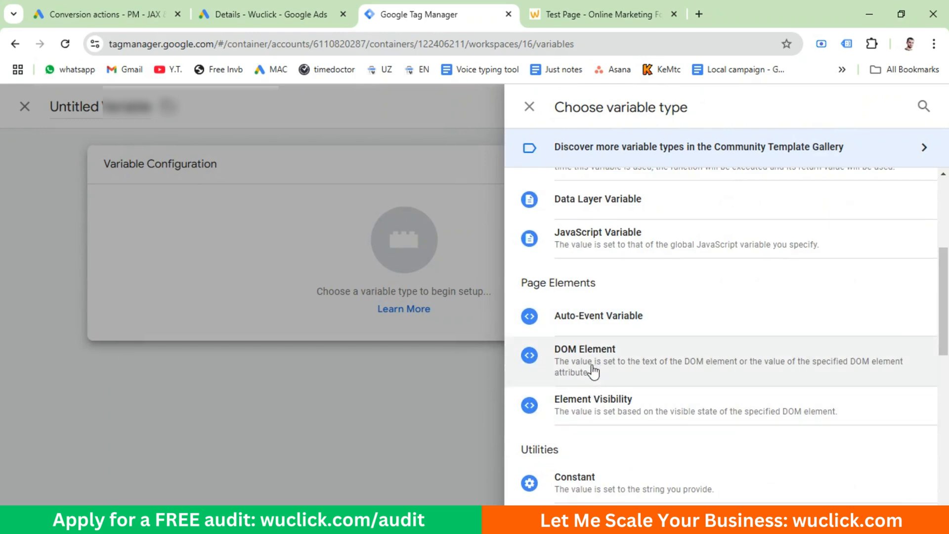
click(593, 373)
click(302, 304)
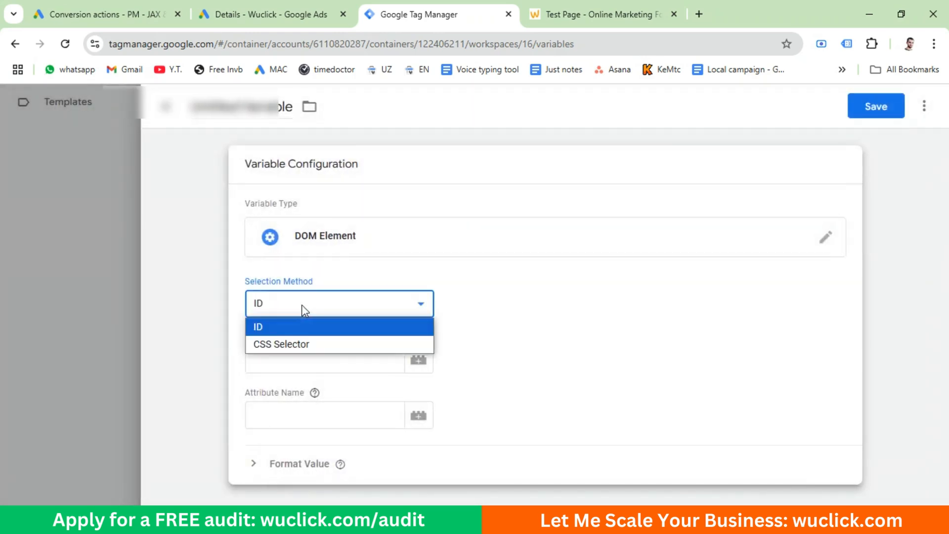
click(285, 345)
- Switch to the test page, inspect the form's Email input field, and copy its CSS selector
click(598, 14)
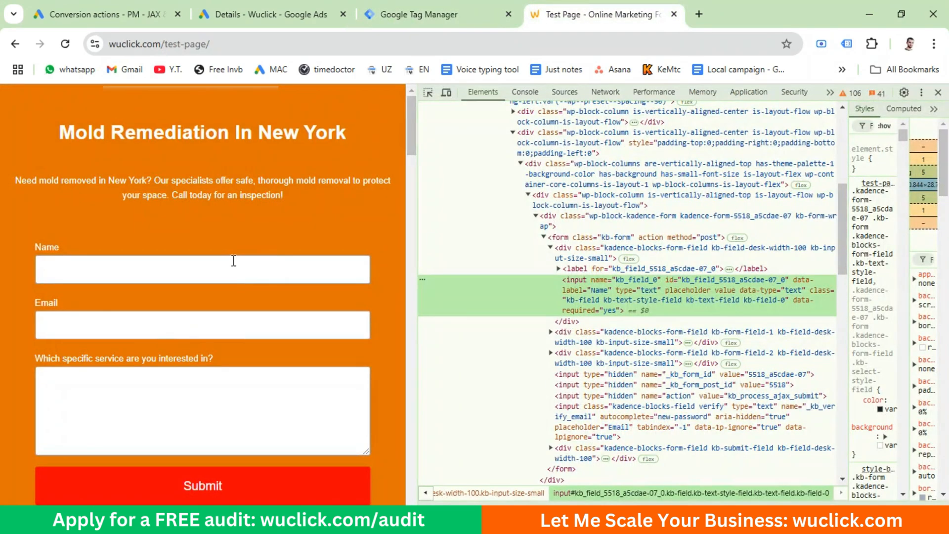
right_click(144, 330)
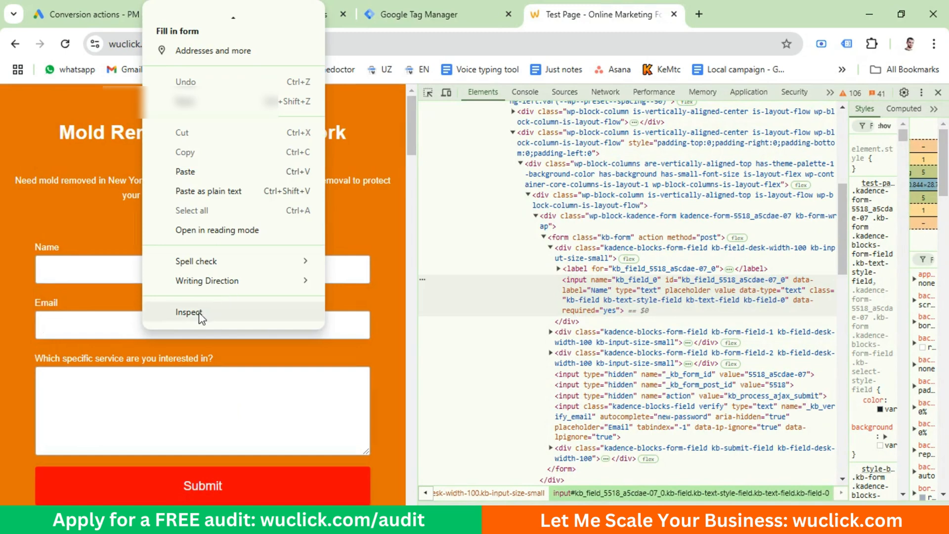
click(188, 313)
right_click(498, 377)
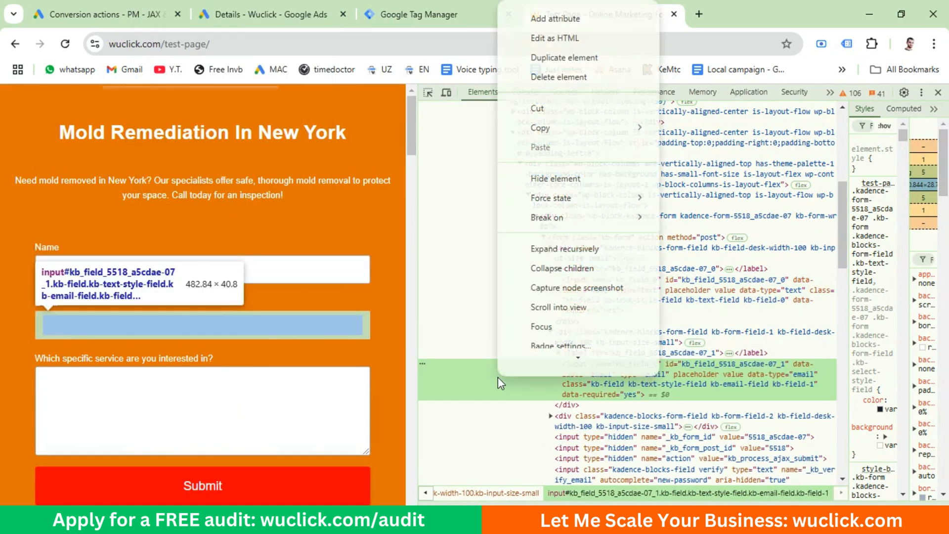
mouse_move(601, 140)
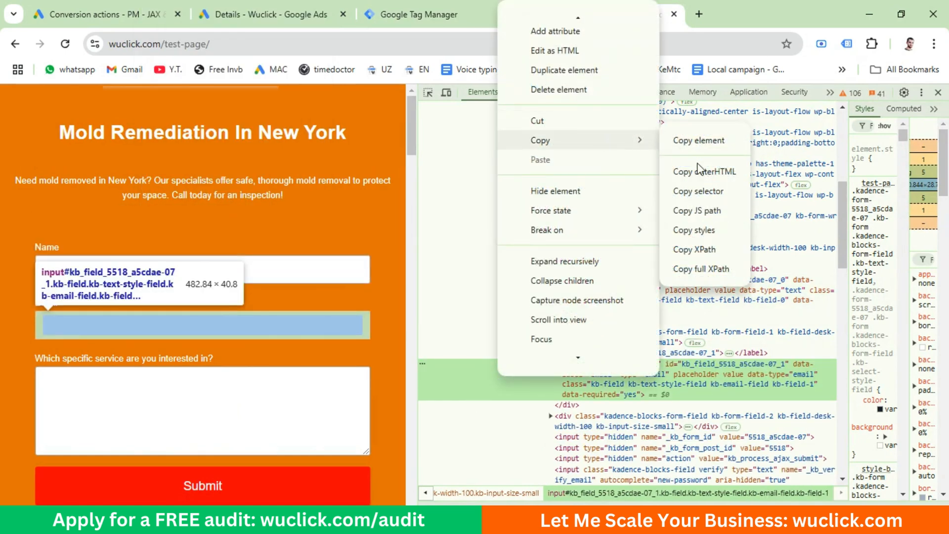
click(698, 190)
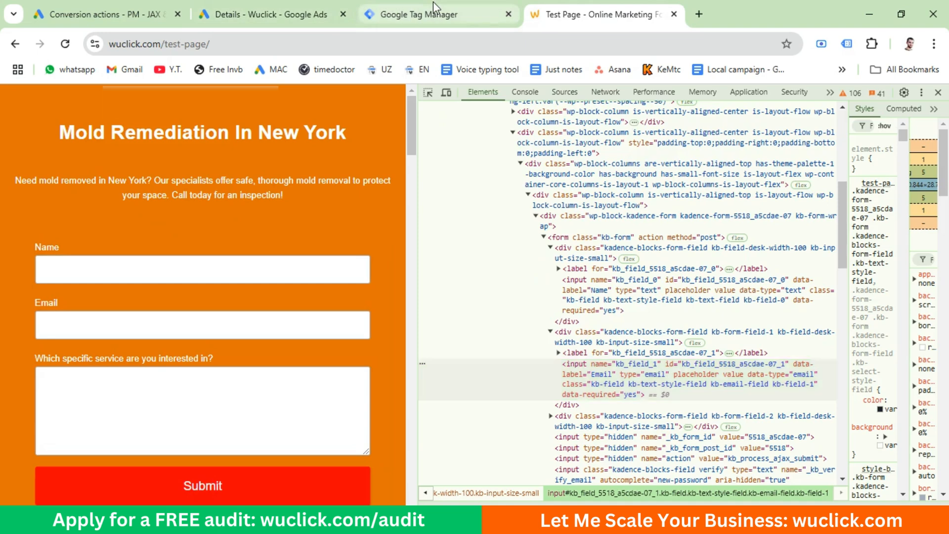
- Switch to Google Tag Manager, paste the copied selector #kb_field_5518_a5cdae-07_1 as the element selector, and set the attribute name to value
click(433, 4)
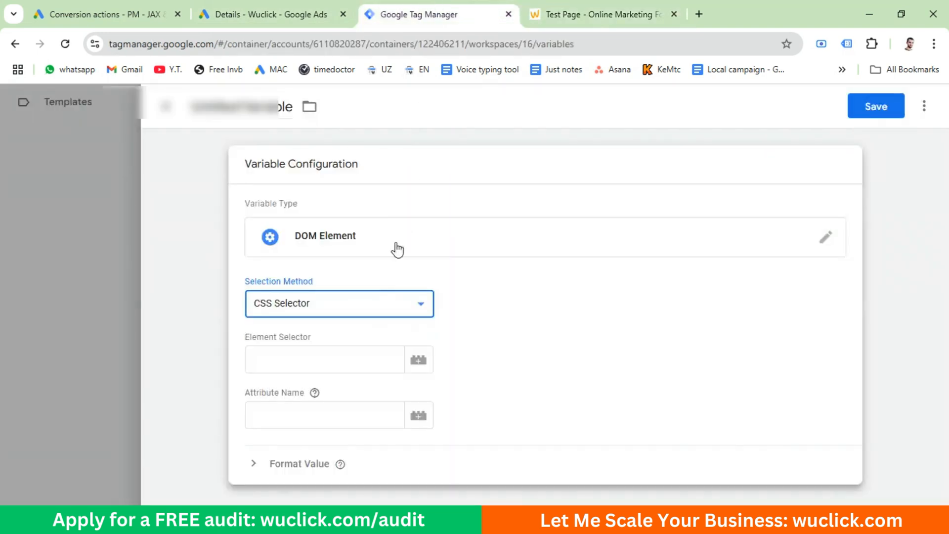
right_click(283, 361)
click(322, 201)
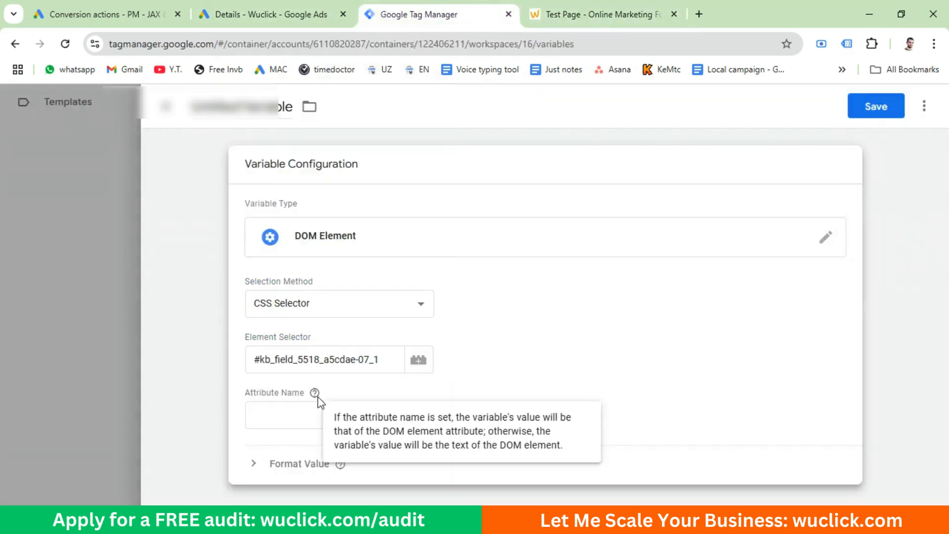
click(300, 414)
text(value)
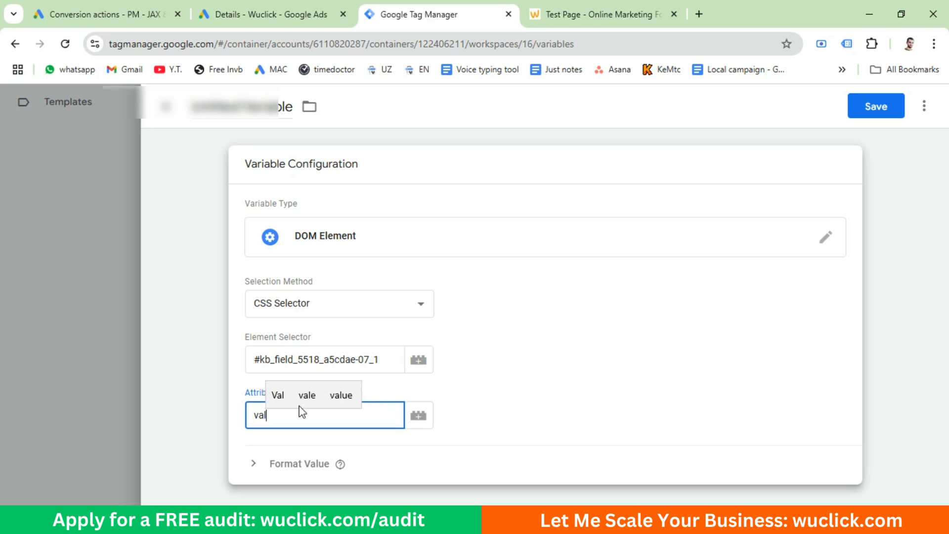
- Name the DOM Element variable "email" and save it
click(241, 117)
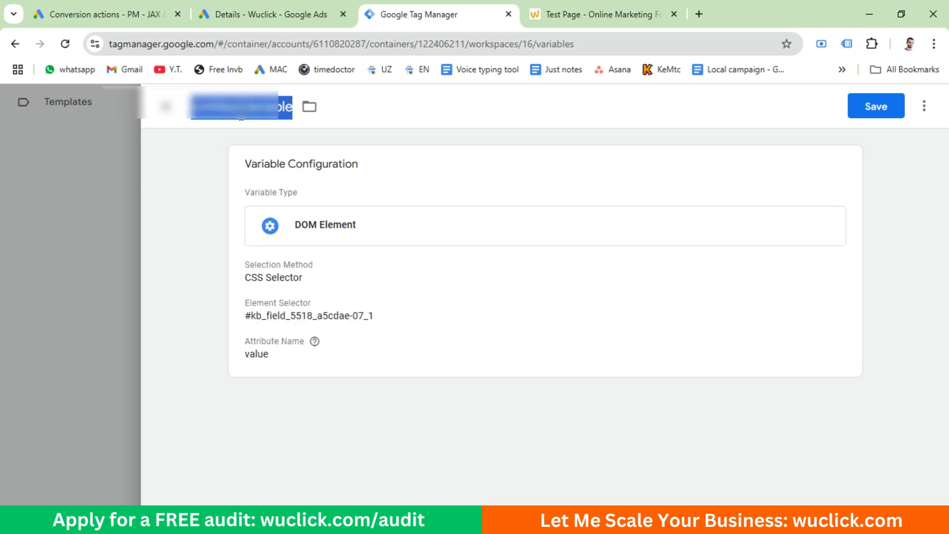
text(email)
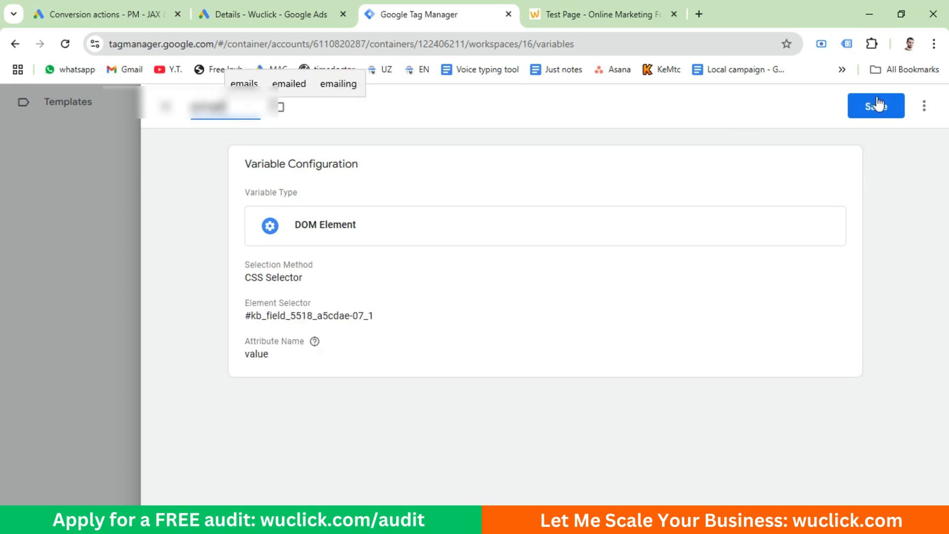
click(876, 105)
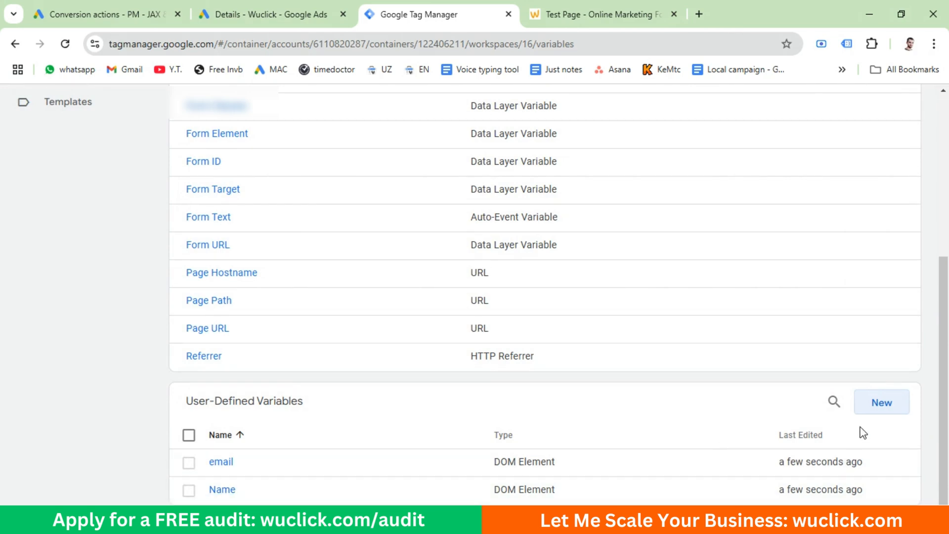
click(558, 14)
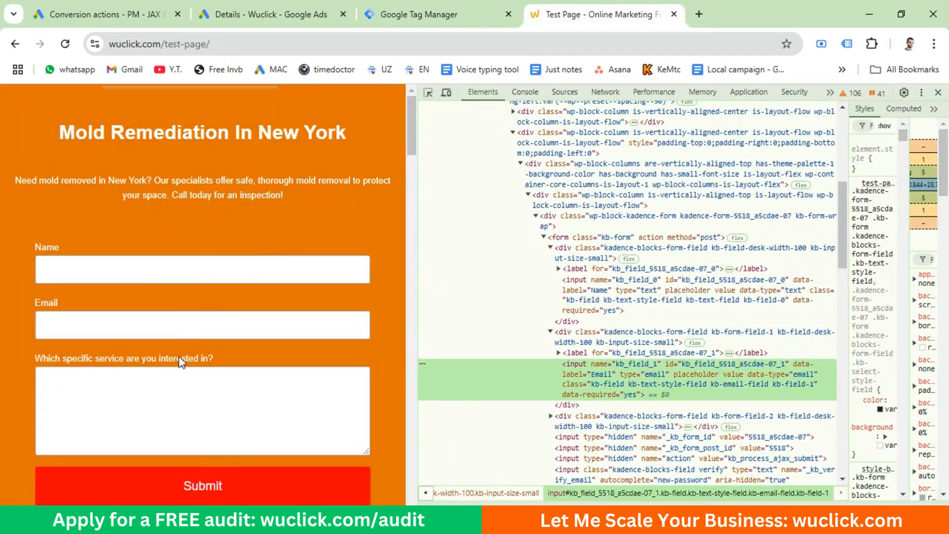
click(419, 14)
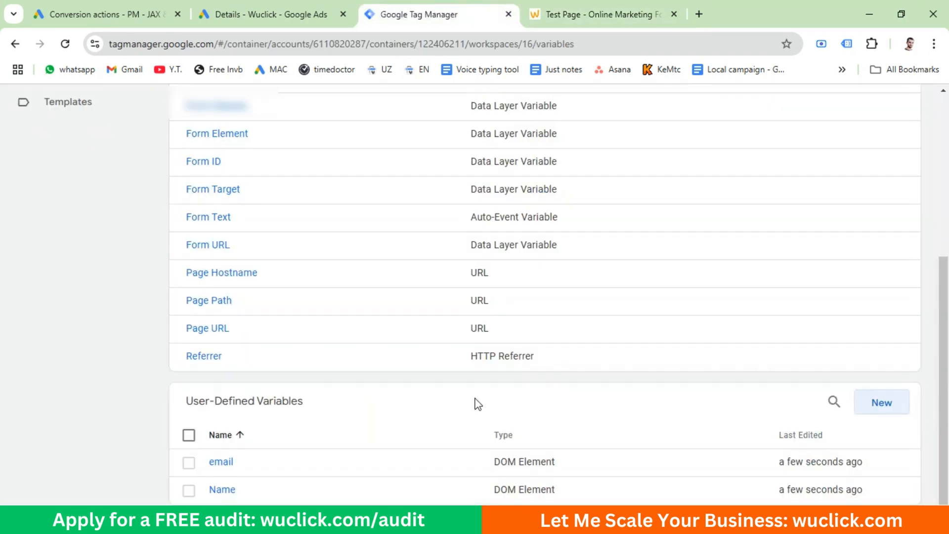
- Start another user-defined variable and choose User-Provided Data as its type
click(875, 408)
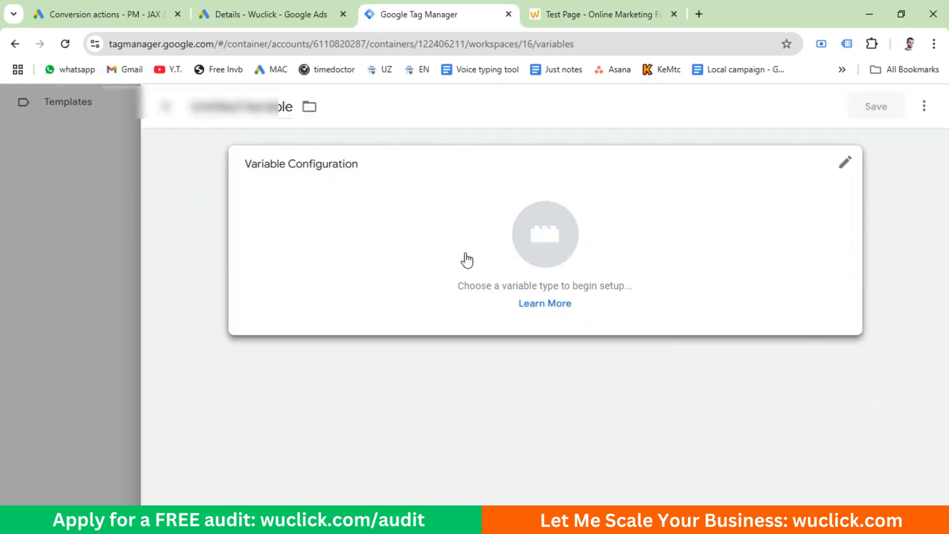
click(465, 259)
scroll(691, 303, down, 15)
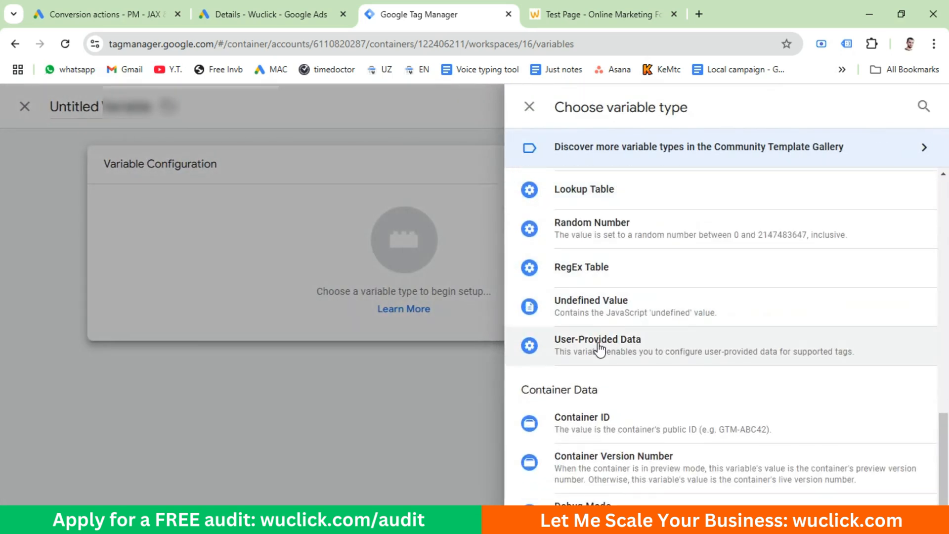
click(594, 346)
- In the manual configuration, assign {{email}} to the Email field and {{Name}} to the First Name field
scroll(290, 283, down, 2)
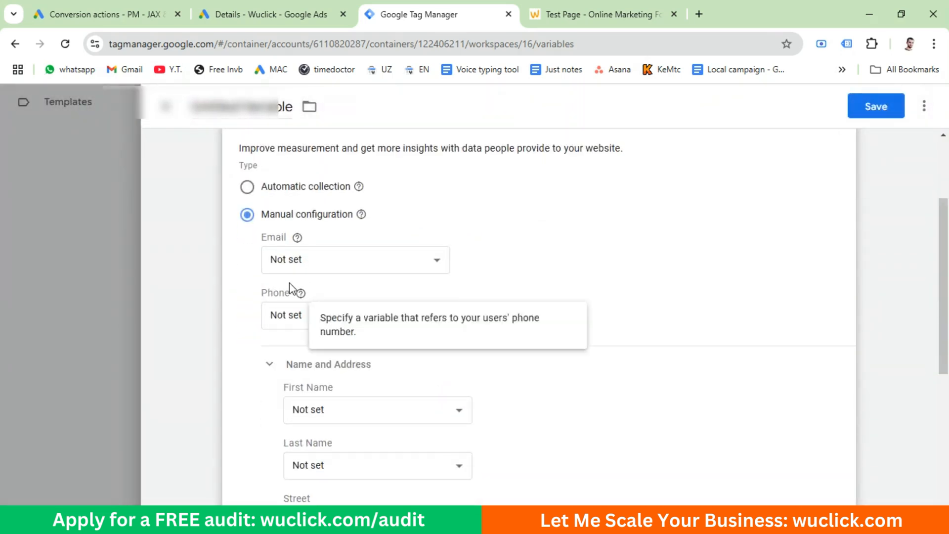
click(311, 255)
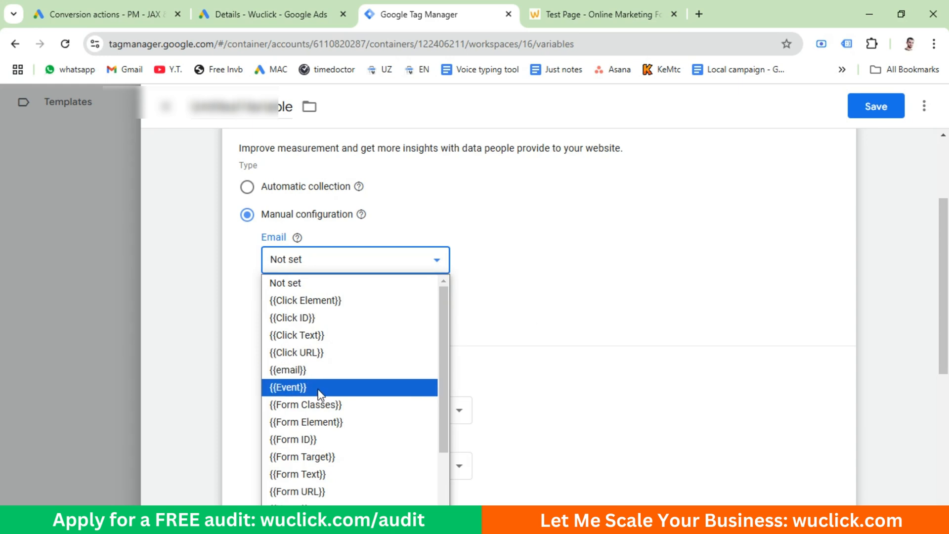
click(319, 370)
scroll(367, 377, down, 2)
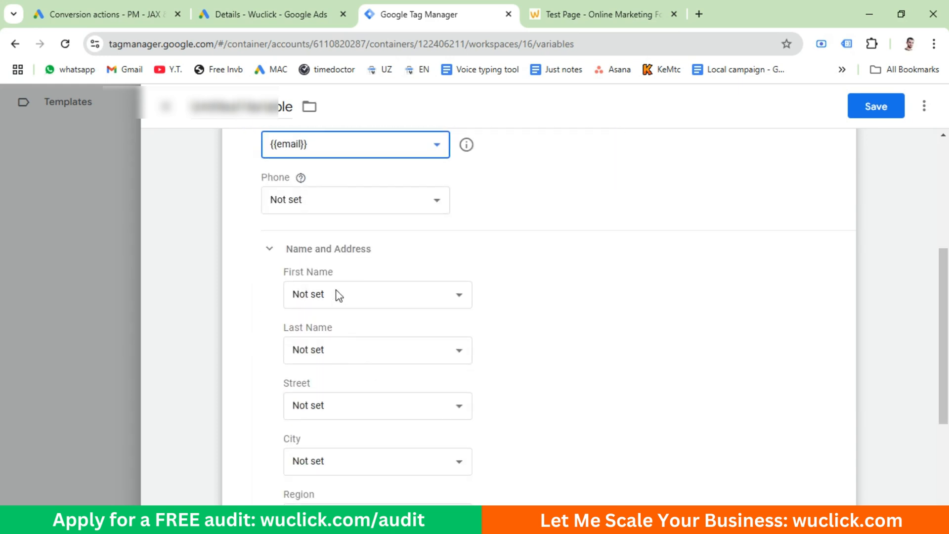
click(335, 294)
click(339, 220)
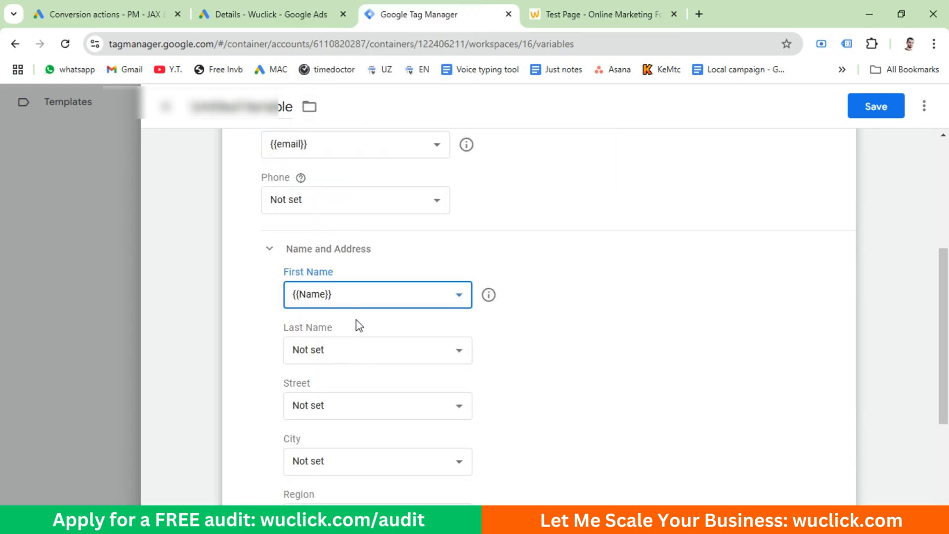
click(512, 357)
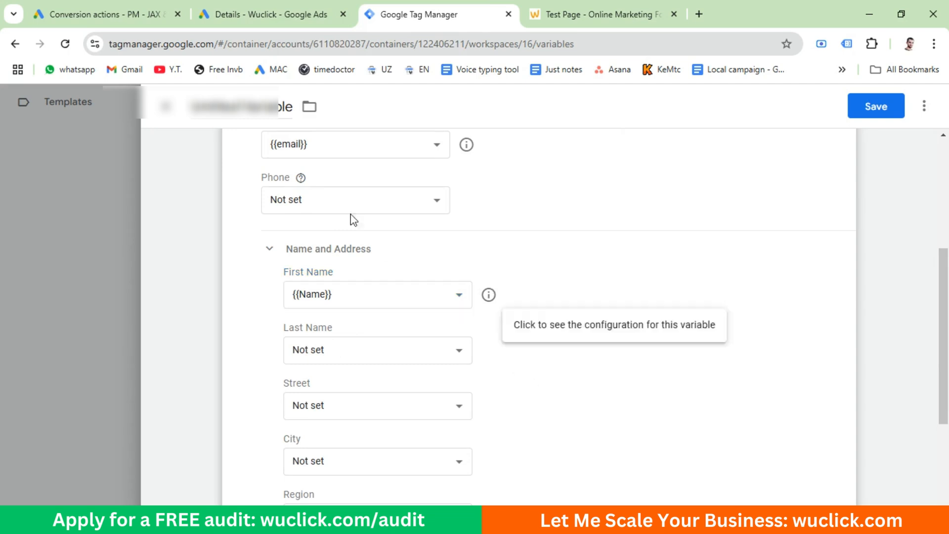
- Name the User-Provided Data variable "user provided data" and try to save it
click(242, 114)
key(ctrl+a)
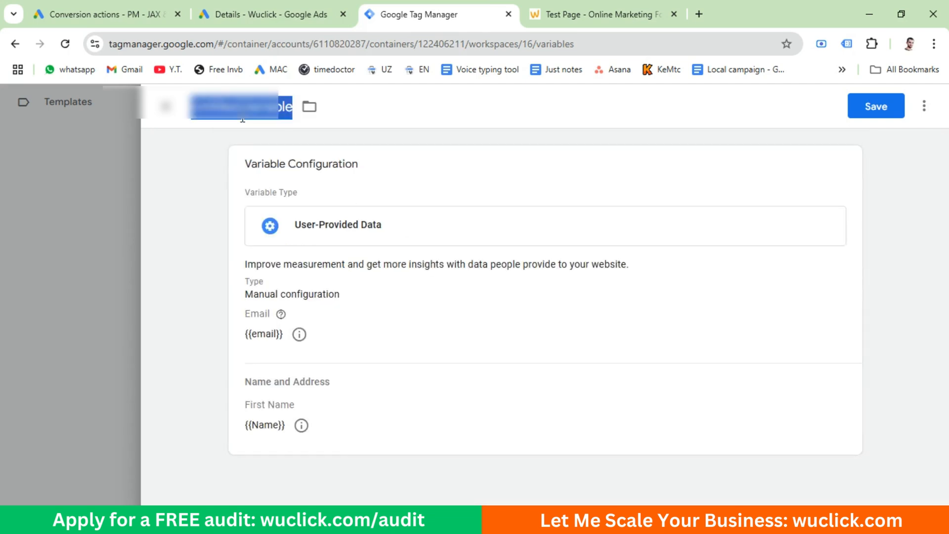
text(user provided data)
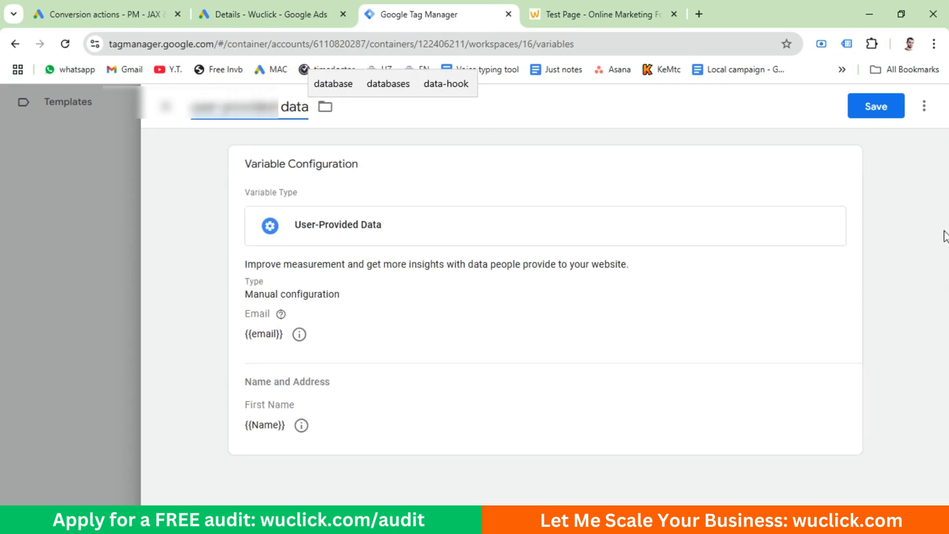
click(884, 113)
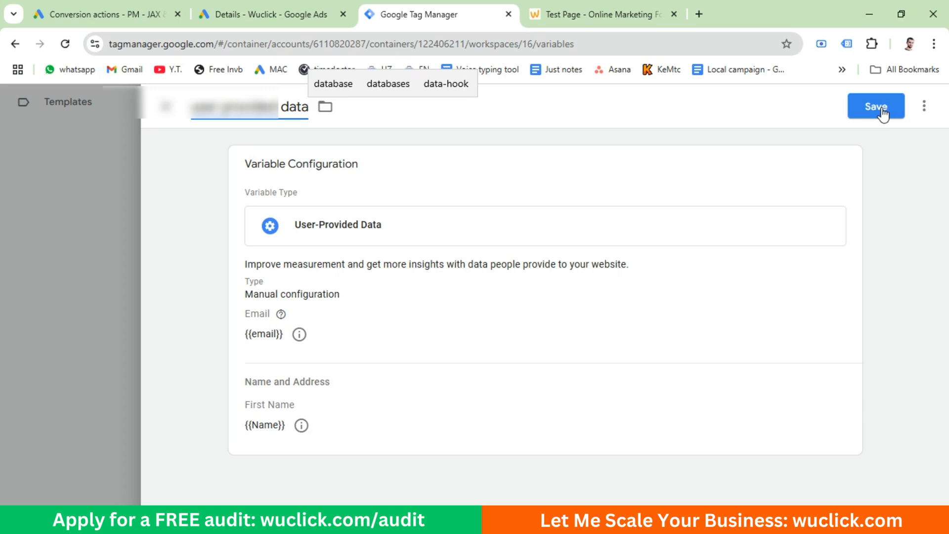
click(883, 112)
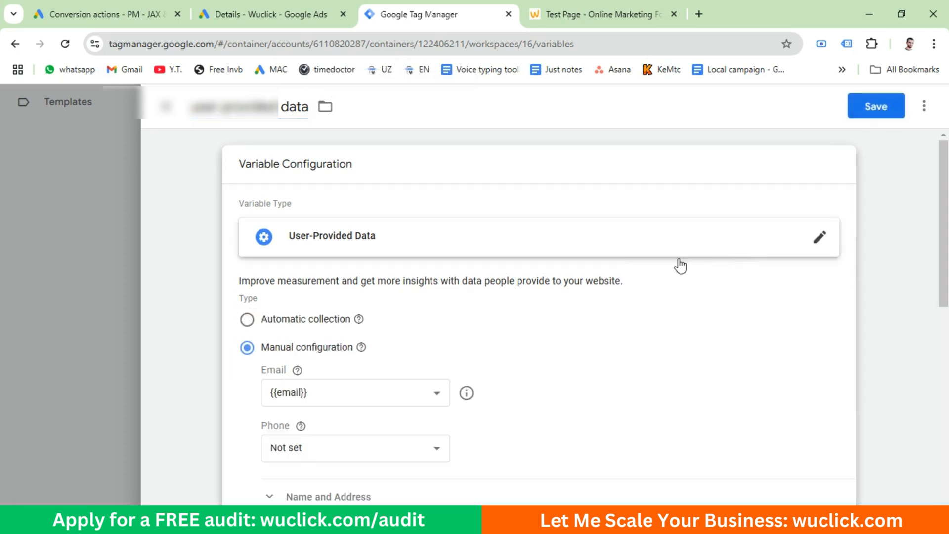
- Check which Name and Address fields must be filled in, and close the variable without saving
scroll(544, 327, down, 5)
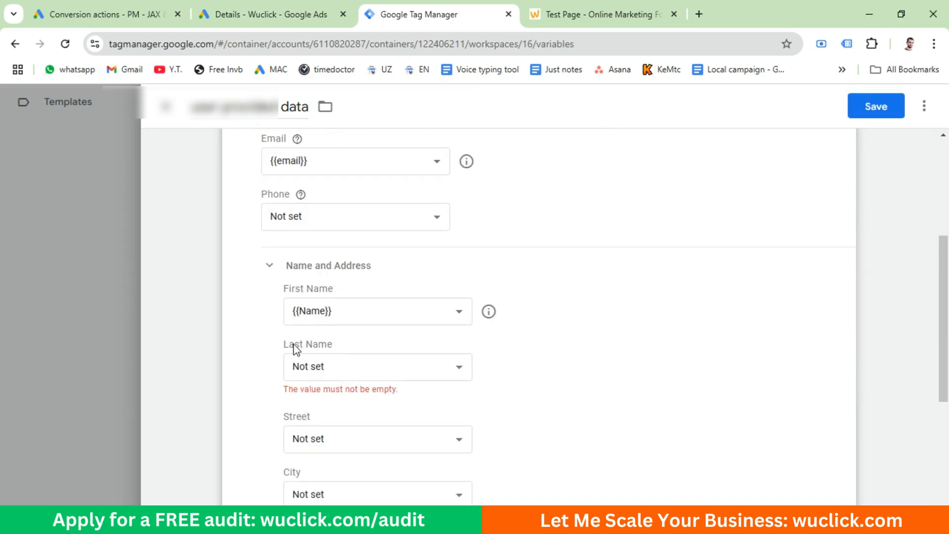
scroll(334, 366, down, 5)
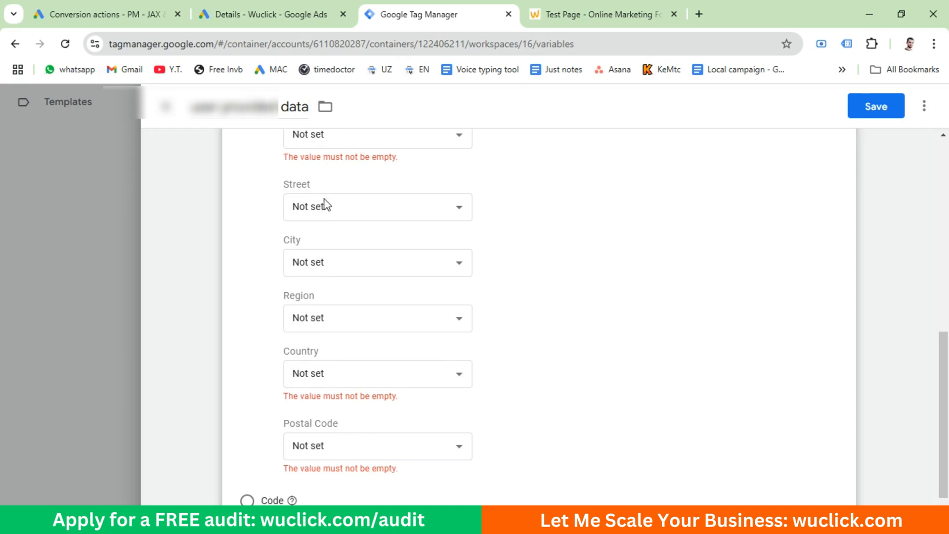
scroll(311, 223, up, 2)
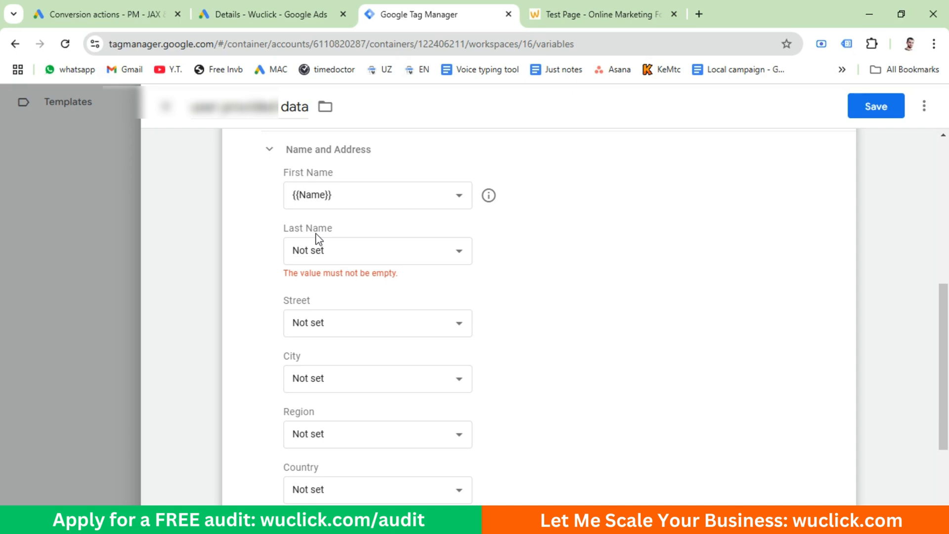
scroll(322, 383, down, 2)
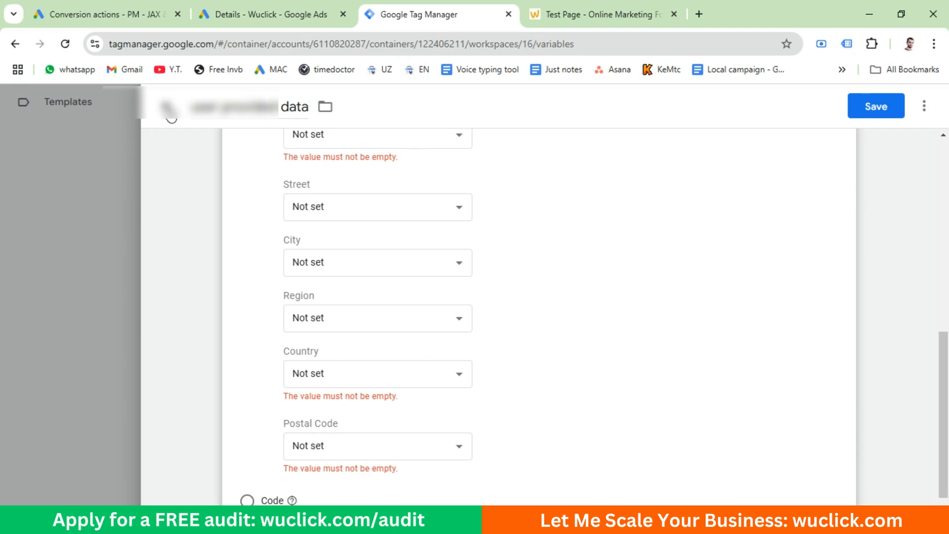
click(168, 107)
- Start a new user-defined Constant variable and set its value to USA
click(905, 403)
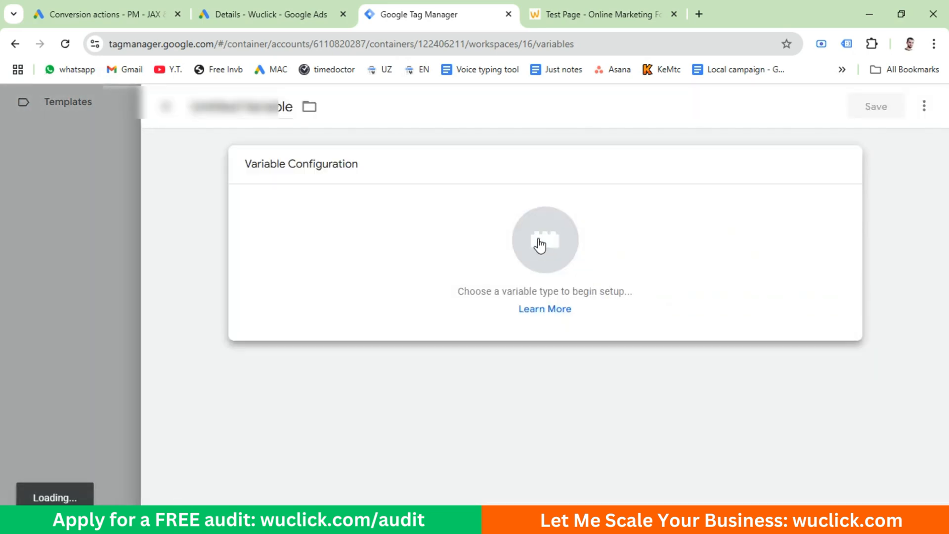
click(540, 243)
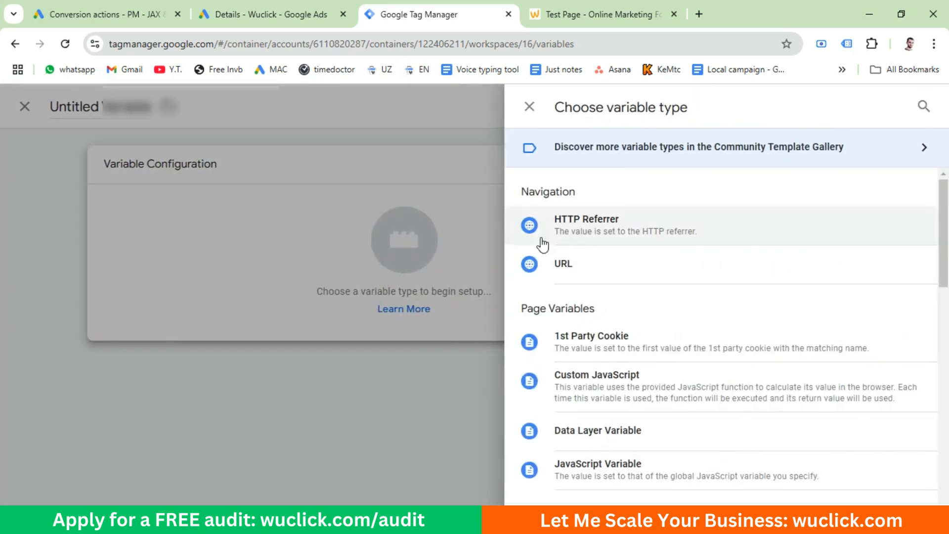
scroll(542, 244, down, 7)
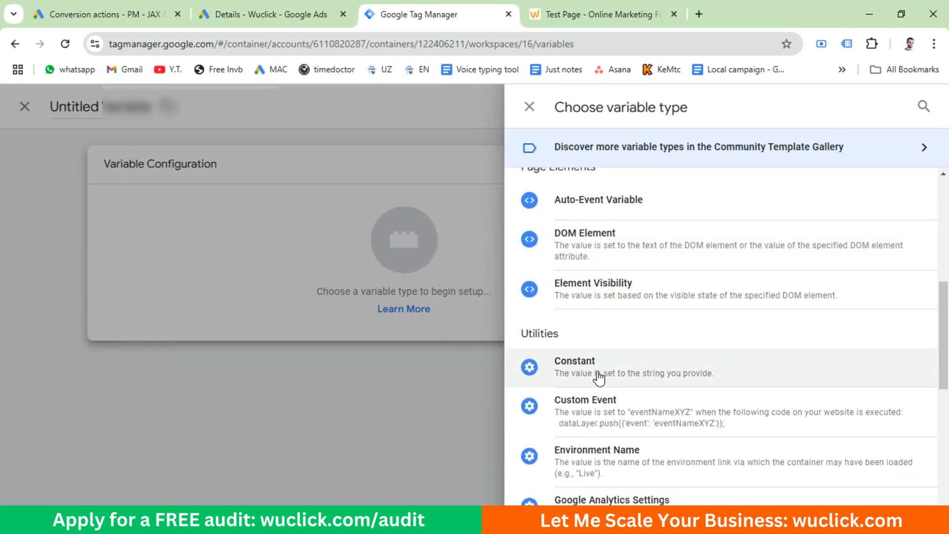
click(600, 377)
click(328, 300)
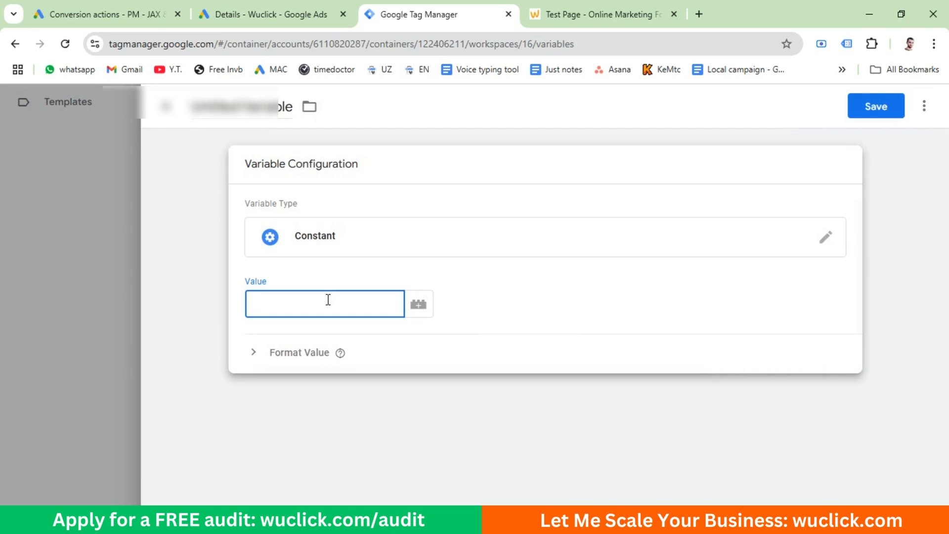
text(USA)
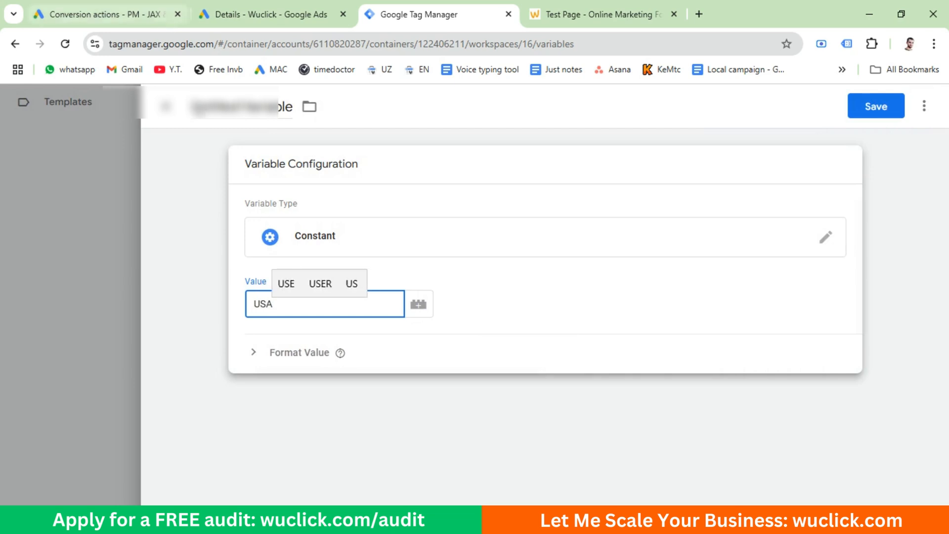
- Name the Constant variable "Country" and save it
click(237, 107)
key(ctrl+a)
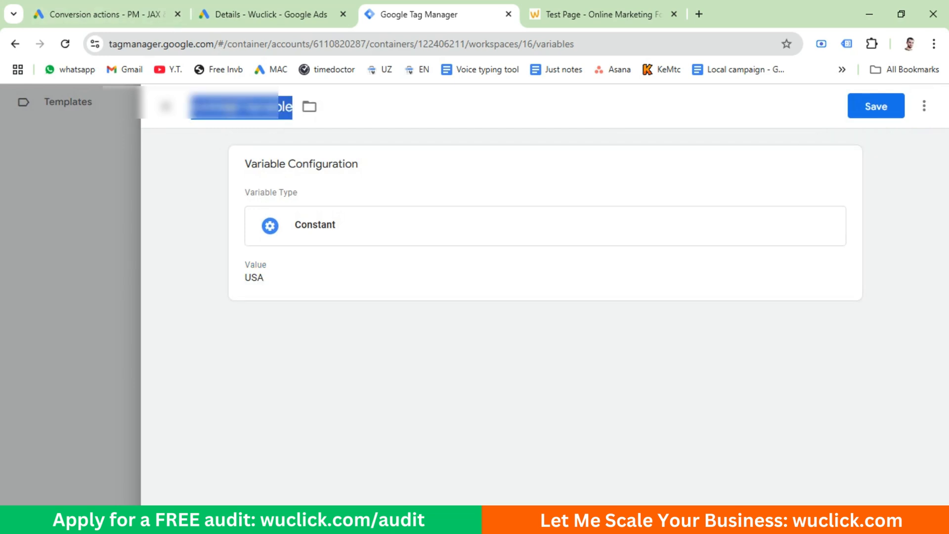
text(Country)
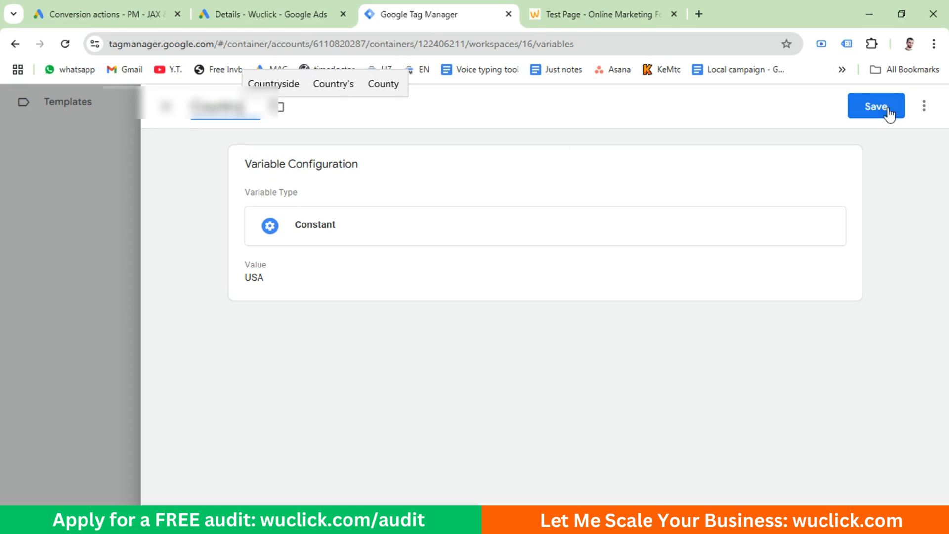
click(888, 113)
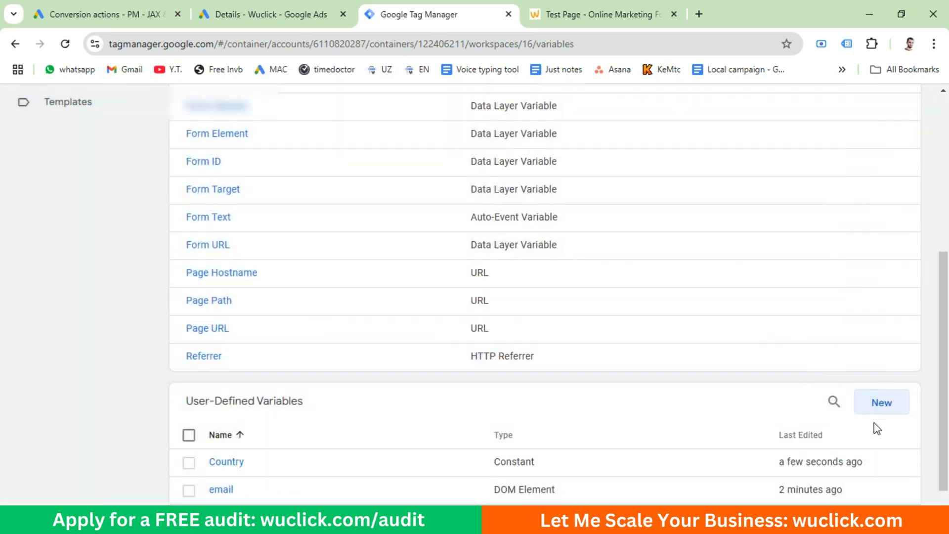
- Start a new user-defined Constant variable and set its value to 00000
click(876, 401)
click(388, 223)
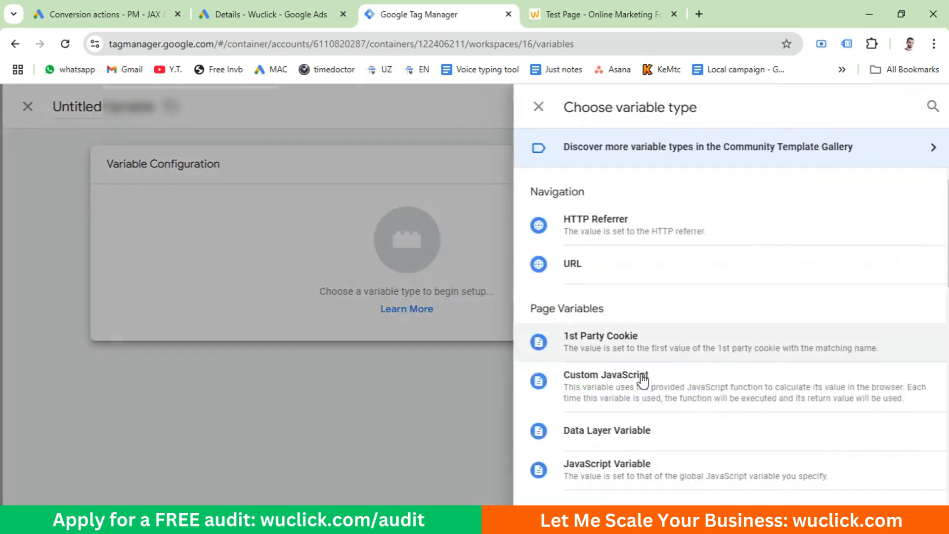
scroll(643, 381, down, 8)
click(596, 371)
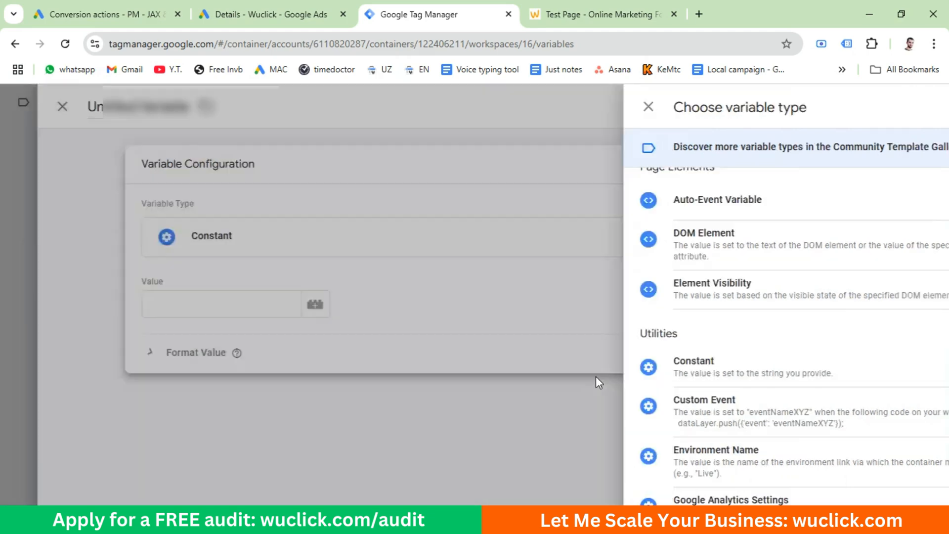
click(296, 308)
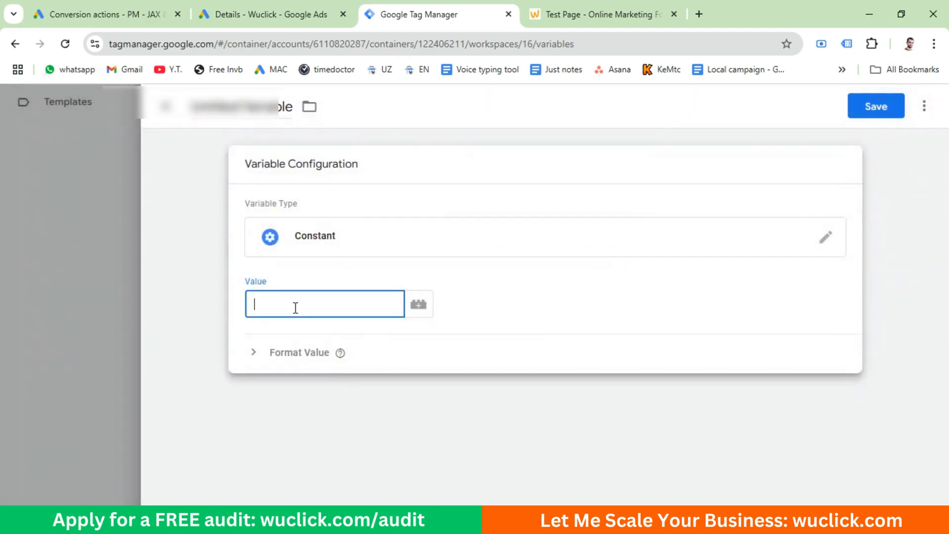
text(00000)
- Name the Constant variable "Postal Code" and save it
click(240, 100)
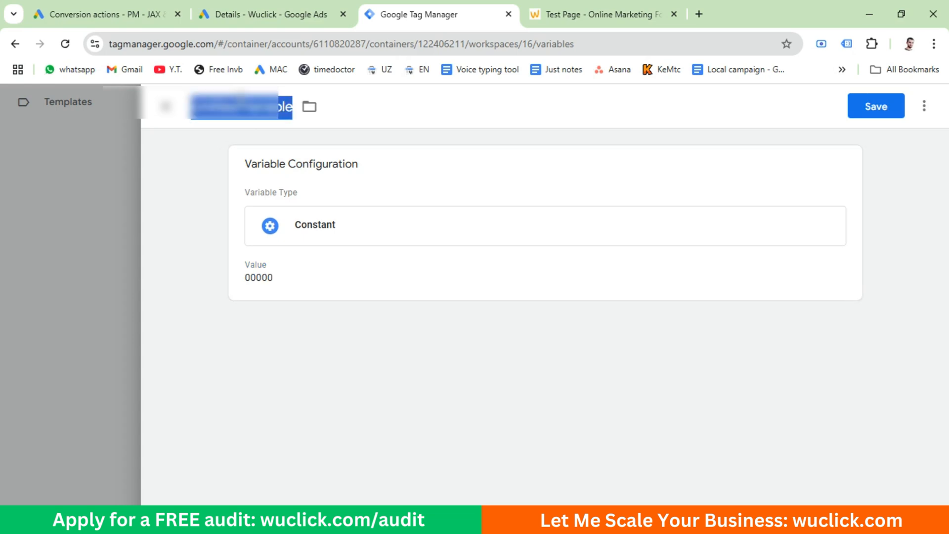
text(PostaCode)
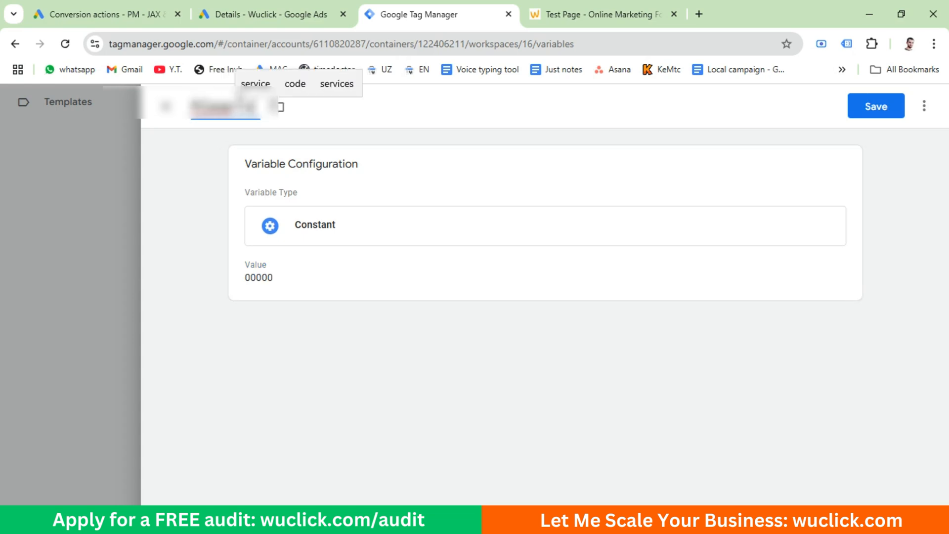
click(873, 106)
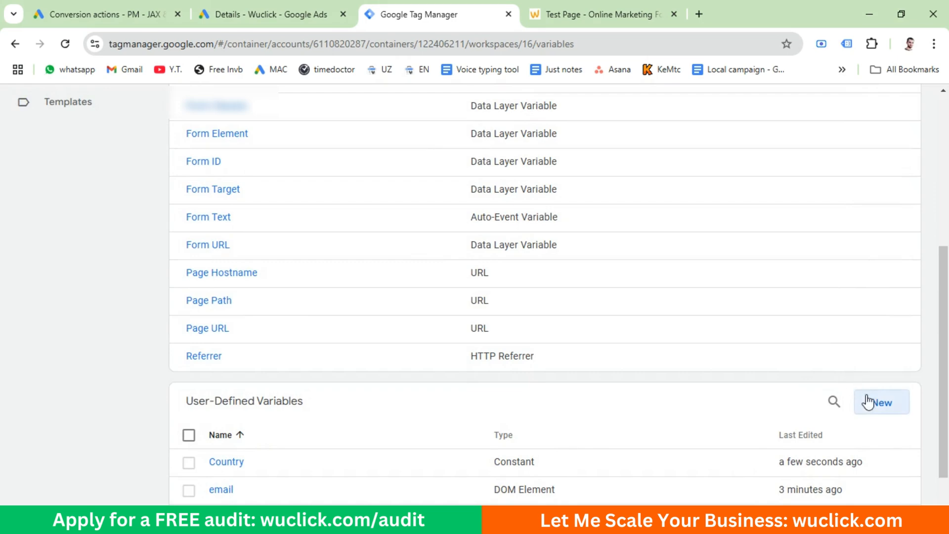
- Start another user-defined Constant variable and set its value to "Last name"
click(874, 401)
click(367, 237)
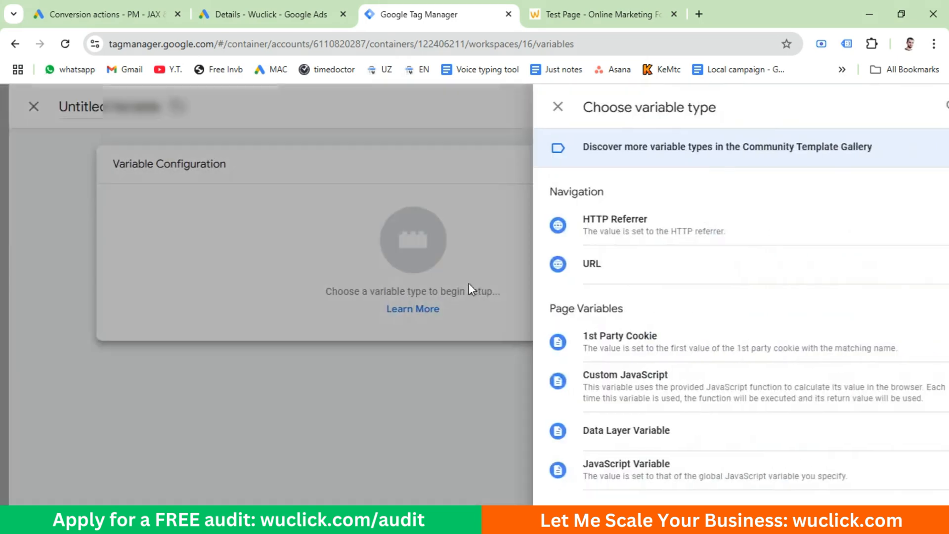
scroll(642, 365, down, 5)
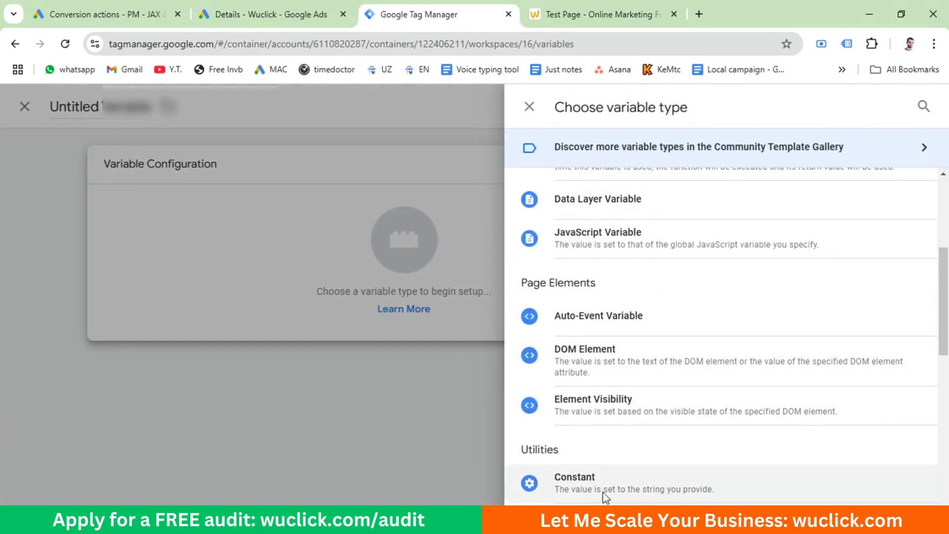
click(593, 479)
click(294, 313)
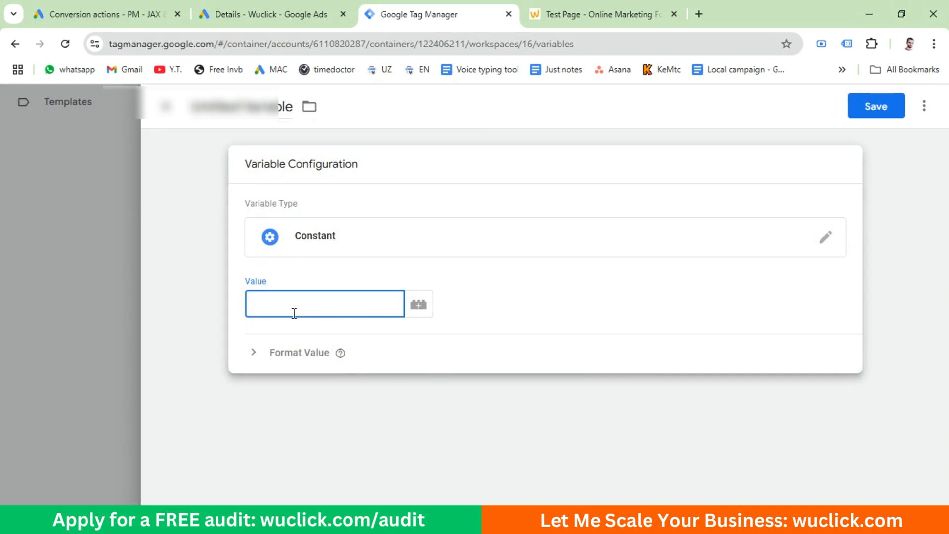
text(Last name)
- Reuse the constant's value text as the variable name "Last name" and save the variable
key(ctrl+a)
key(ctrl+c)
click(256, 107)
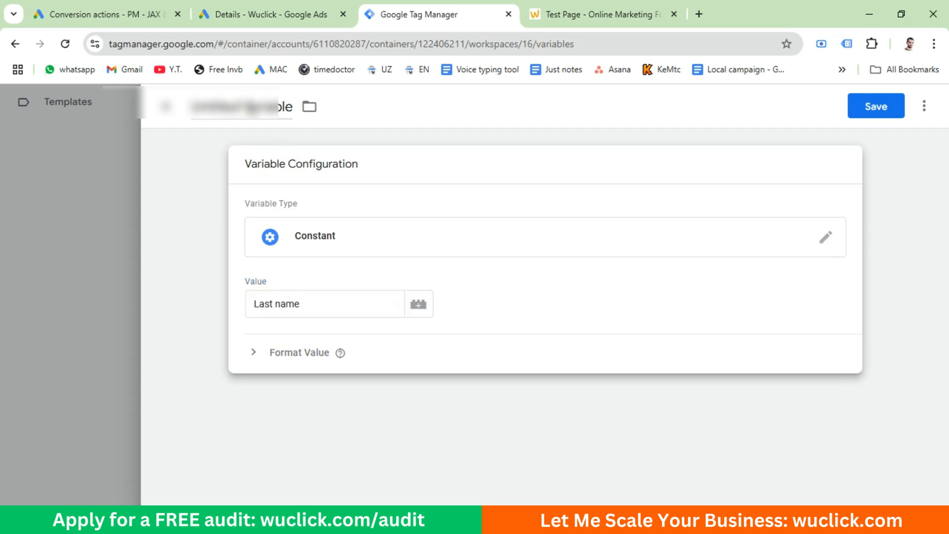
key(ctrl+v)
click(864, 107)
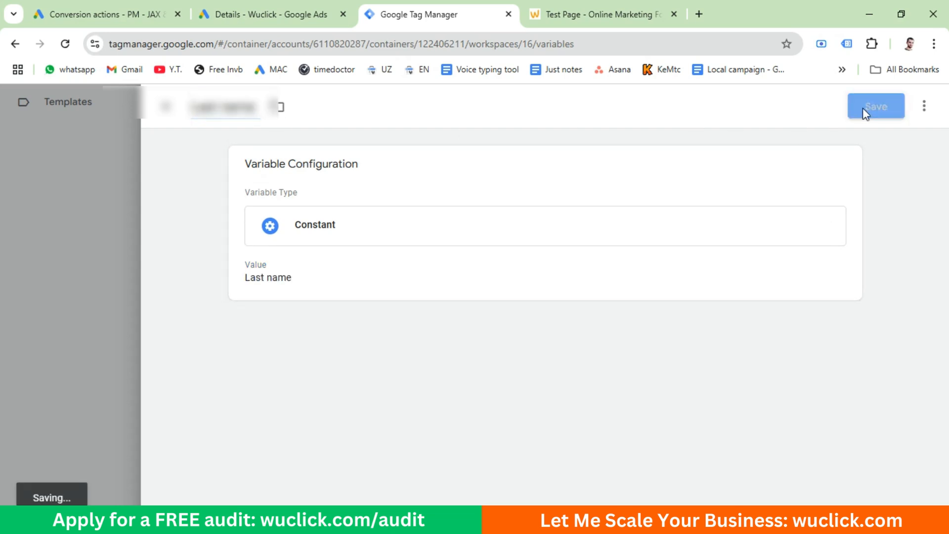
- Start a new User-Provided Data variable and assign {{email}} to its Email field
scroll(450, 430, down, 2)
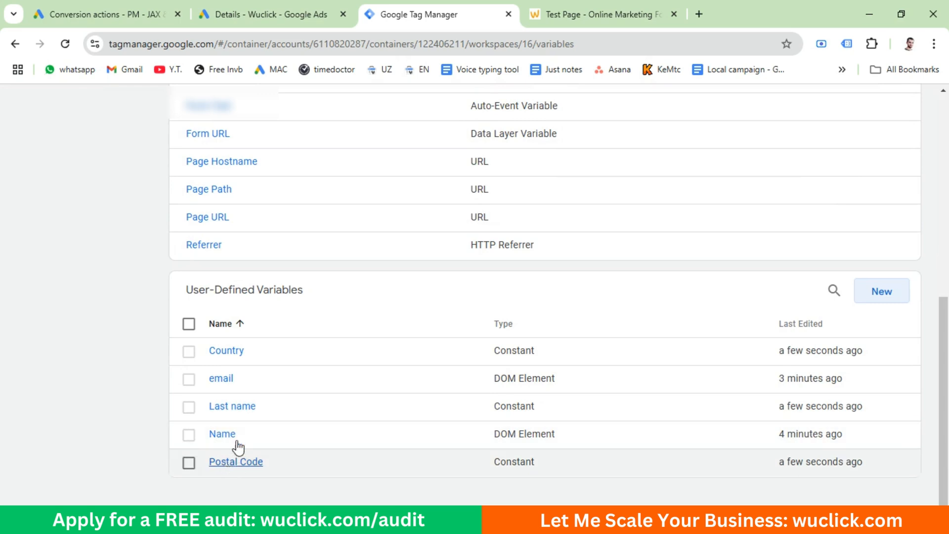
click(882, 291)
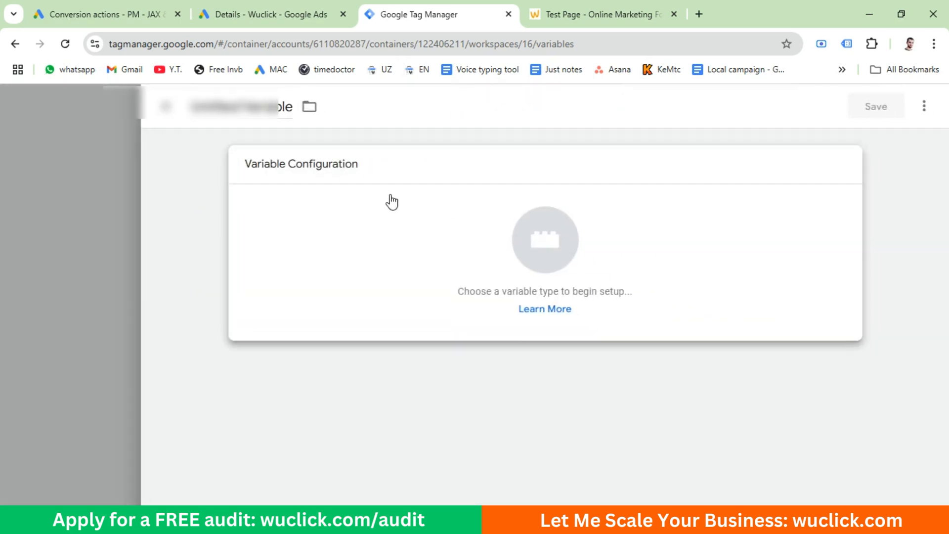
click(390, 201)
scroll(611, 237, down, 15)
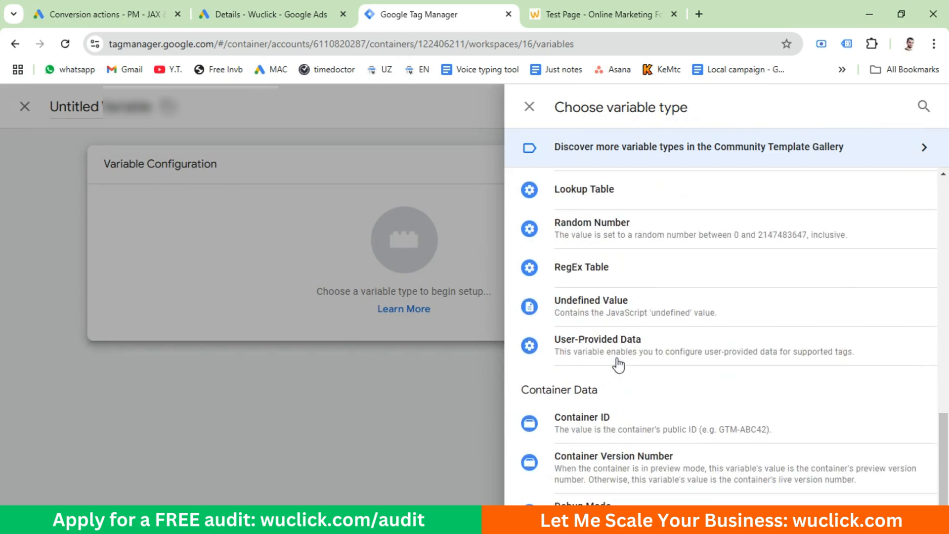
click(583, 354)
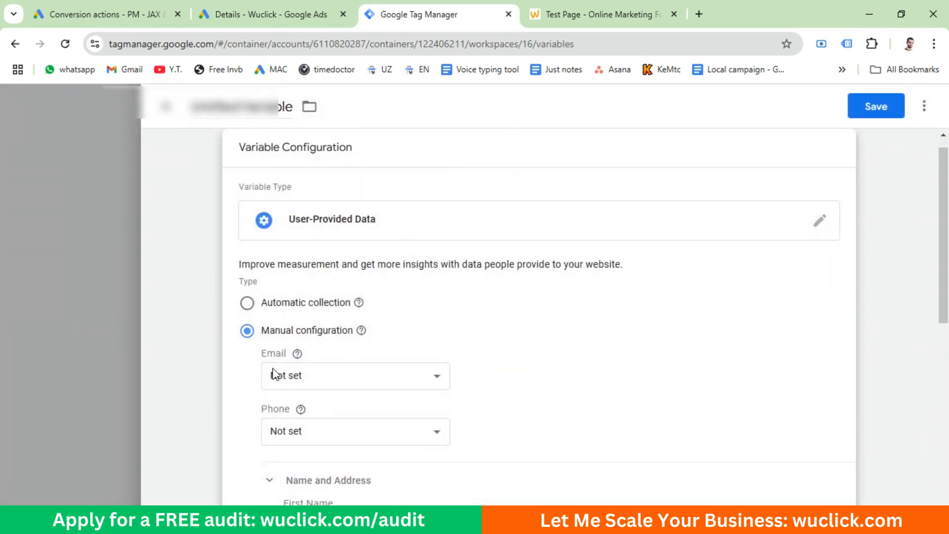
click(304, 373)
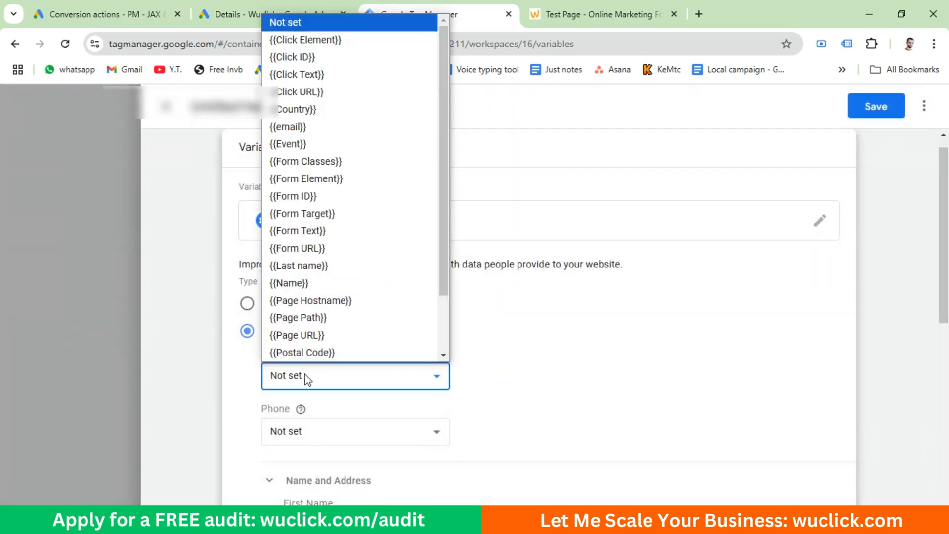
click(304, 130)
- Assign {{Name}} to First Name and {{Last name}} to Last Name in the variable's Name and Address section
scroll(333, 424, down, 2)
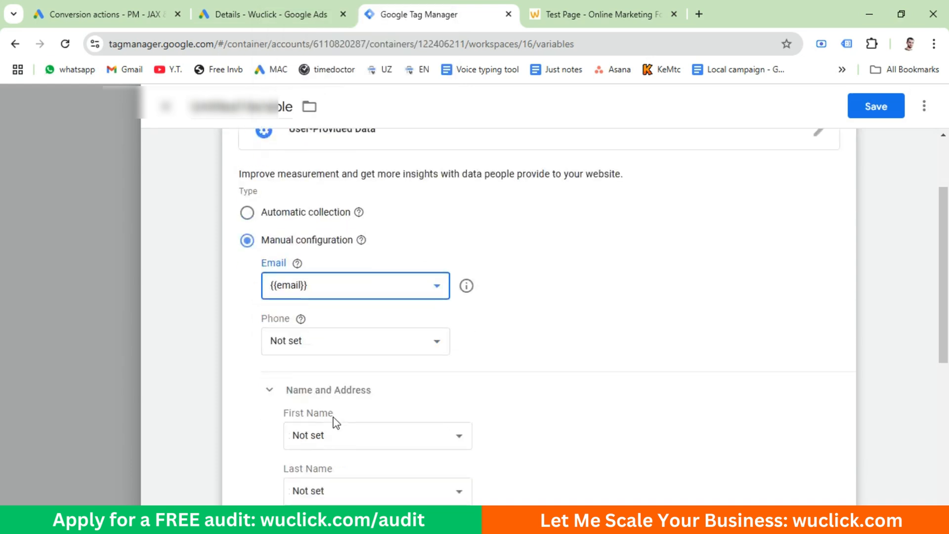
click(329, 419)
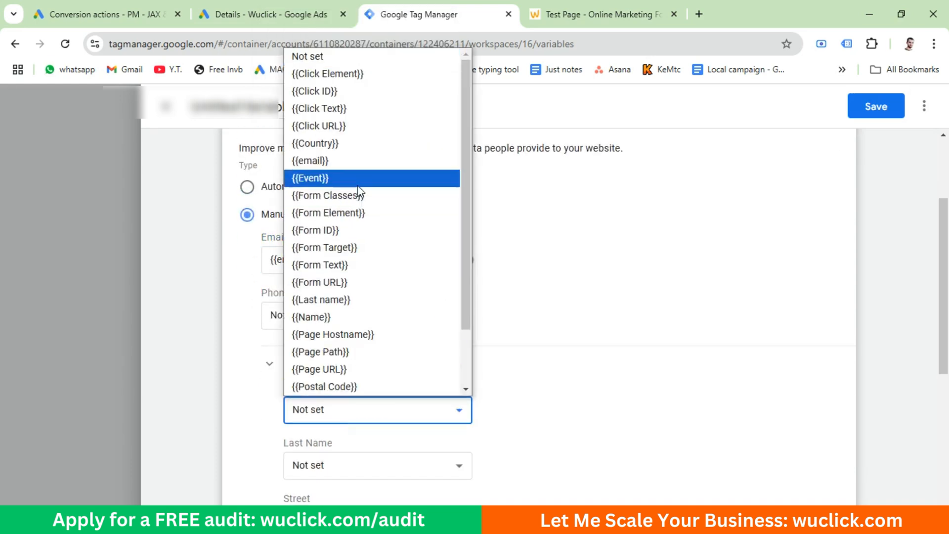
click(373, 318)
scroll(375, 331, down, 5)
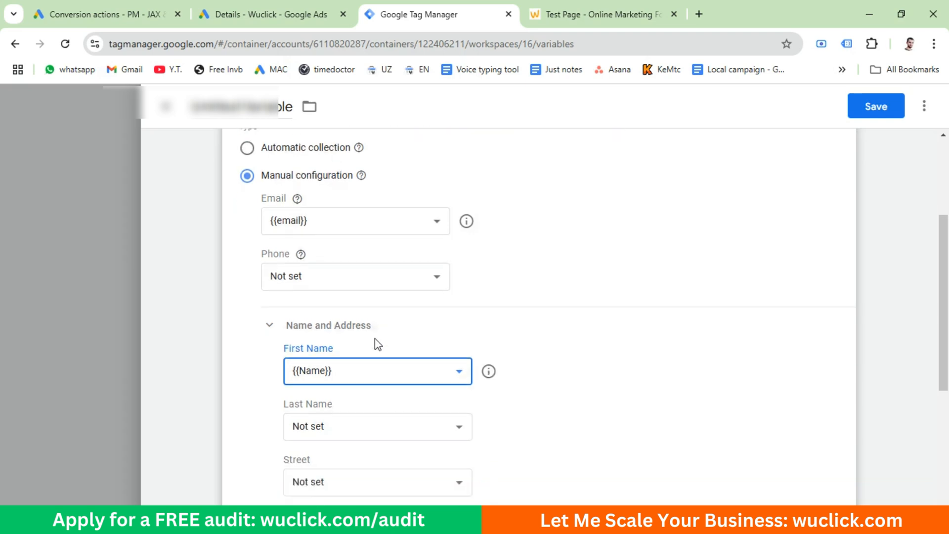
click(339, 233)
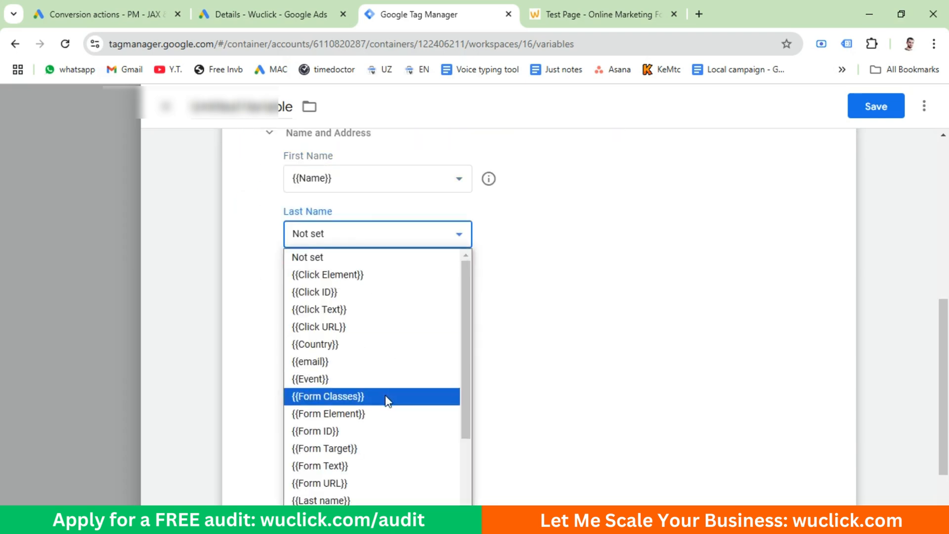
scroll(372, 424, down, 3)
scroll(349, 337, up, 3)
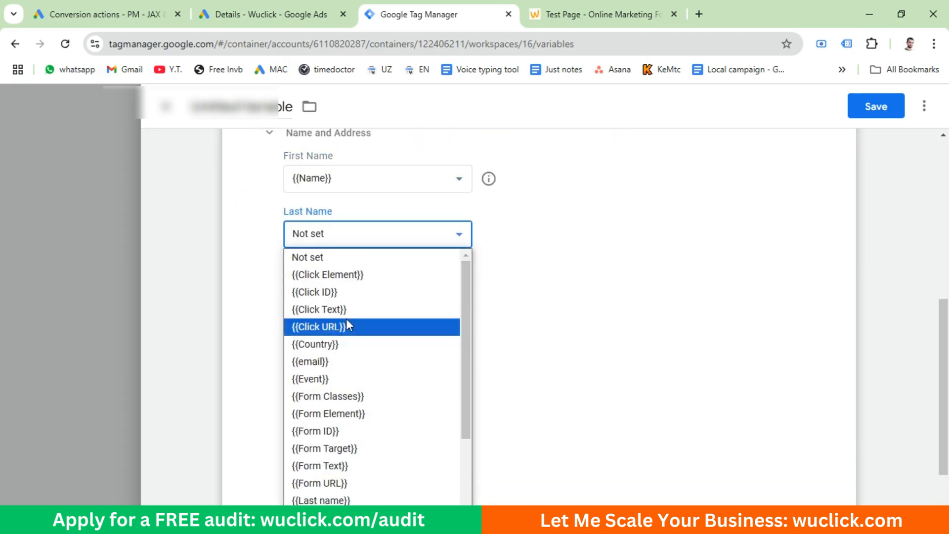
click(327, 500)
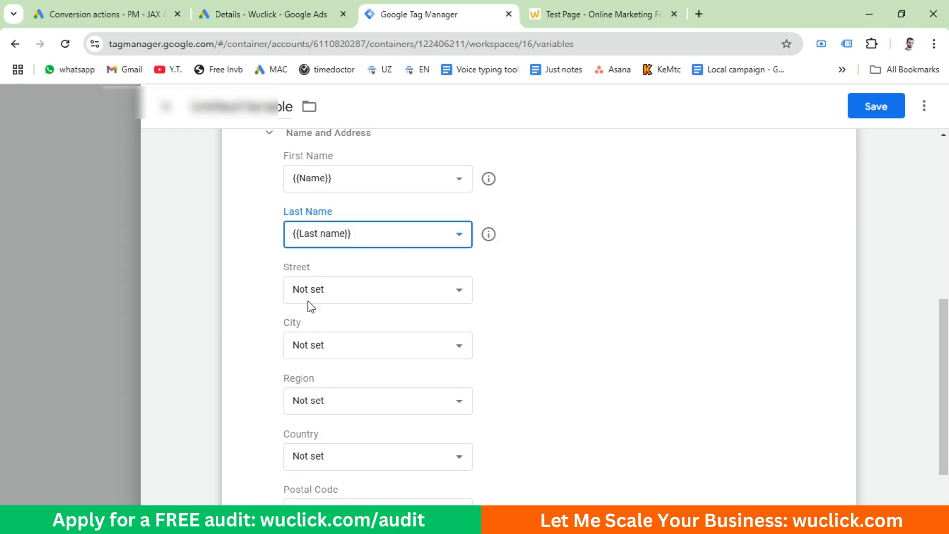
- Assign {{Country}} to the Country field and {{Postal Code}} to the Postal Code field
scroll(309, 307, down, 2)
click(332, 348)
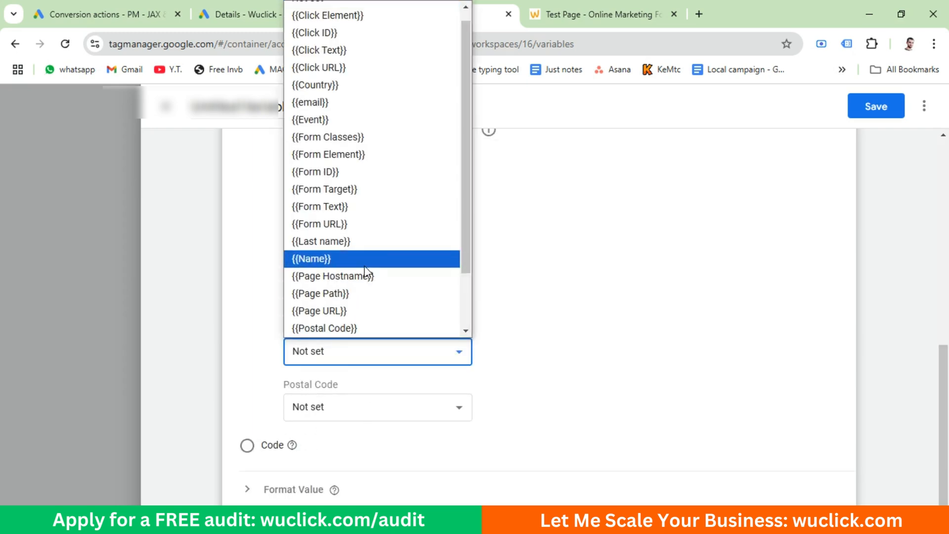
click(338, 88)
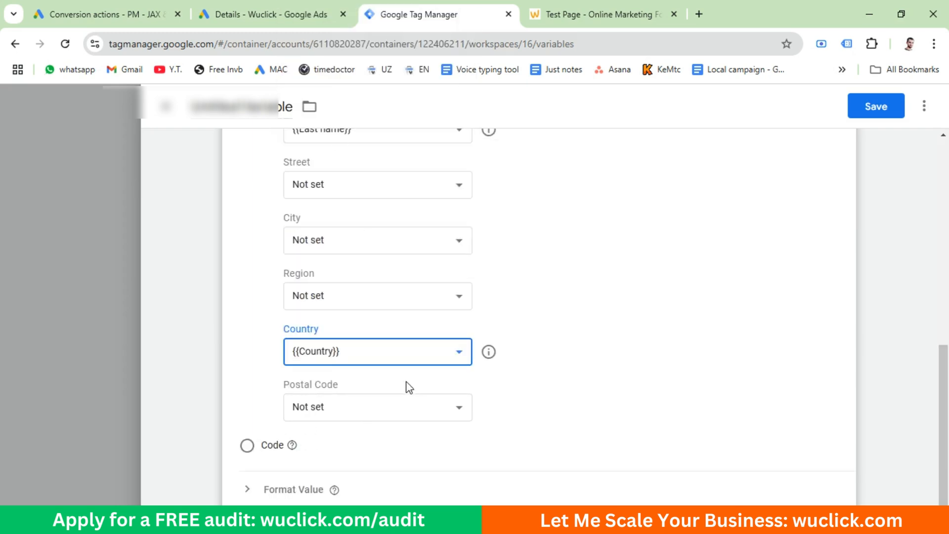
click(358, 405)
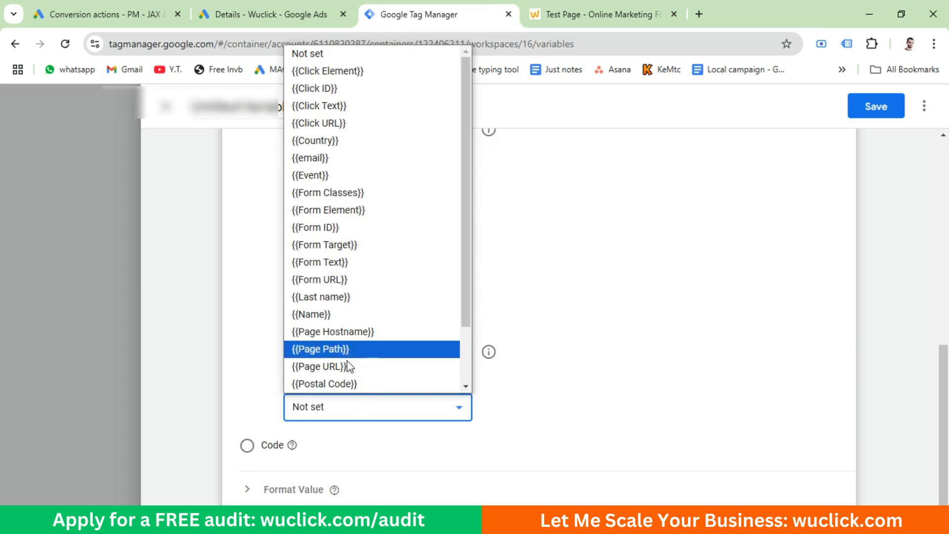
click(339, 382)
- Name the User-Provided Data variable "User provided data" and save it
scroll(413, 349, up, 5)
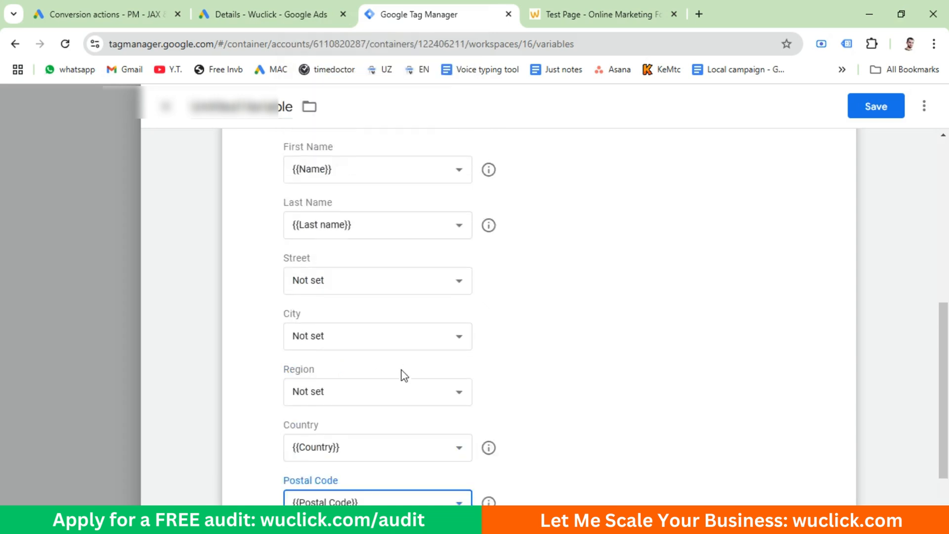
click(222, 108)
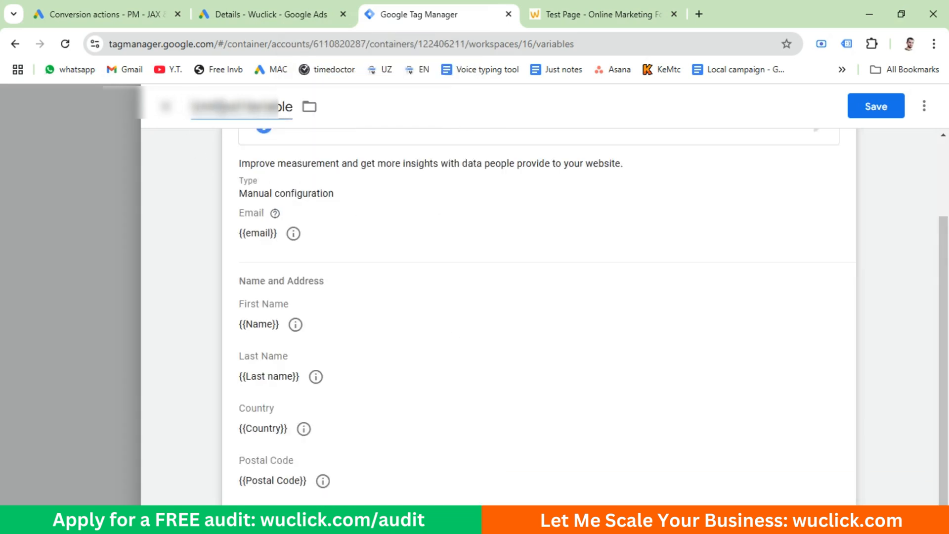
key(ctrl+a)
text(User provided data)
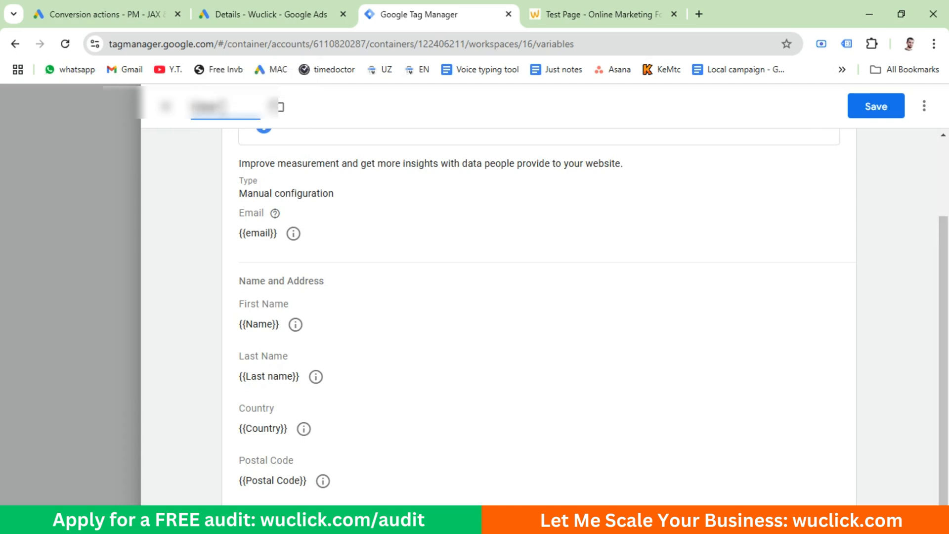
click(876, 107)
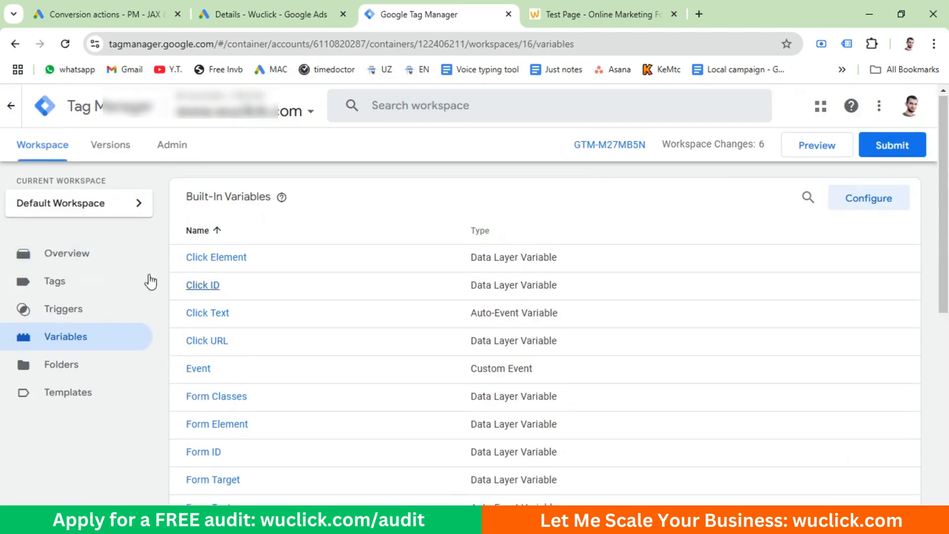
- Open the "Google ads form submission" tag for editing and enable including user-provided data from the website
click(55, 283)
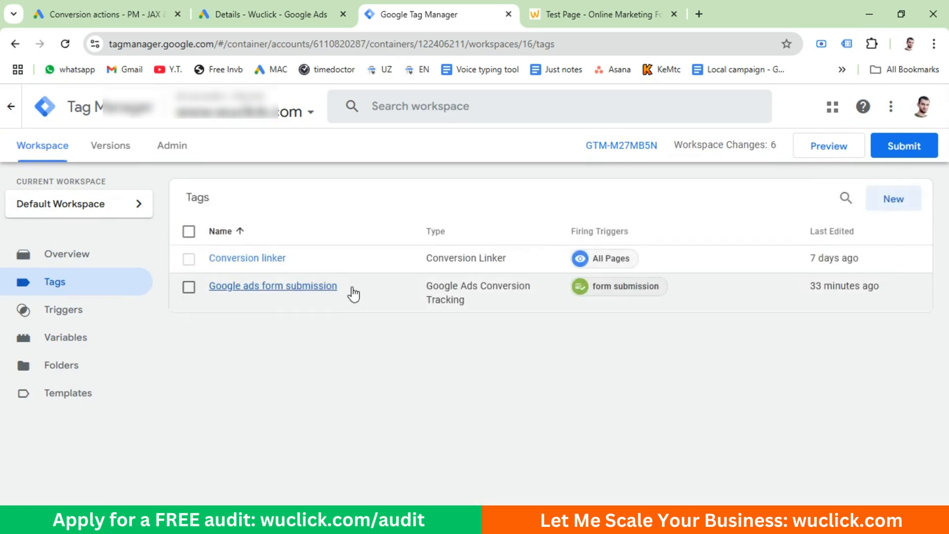
click(351, 292)
click(353, 296)
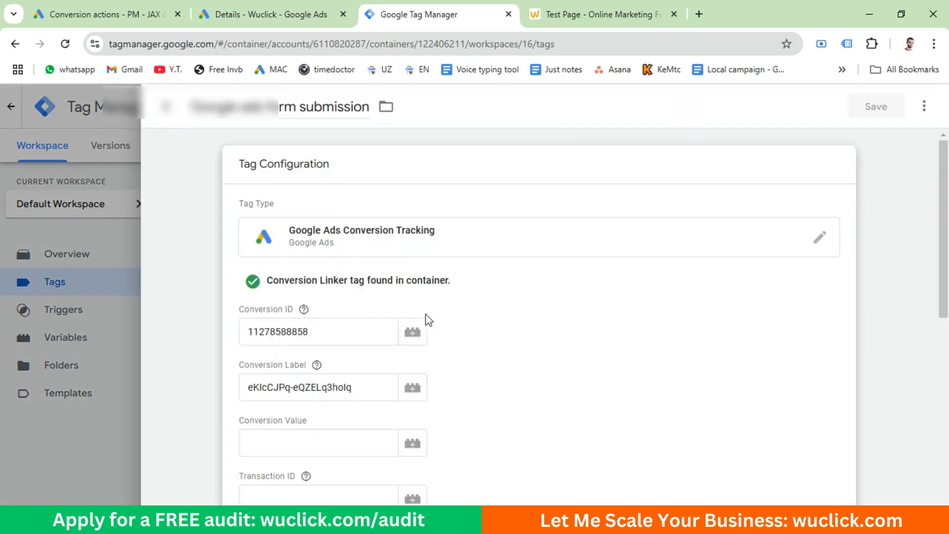
scroll(405, 353, down, 5)
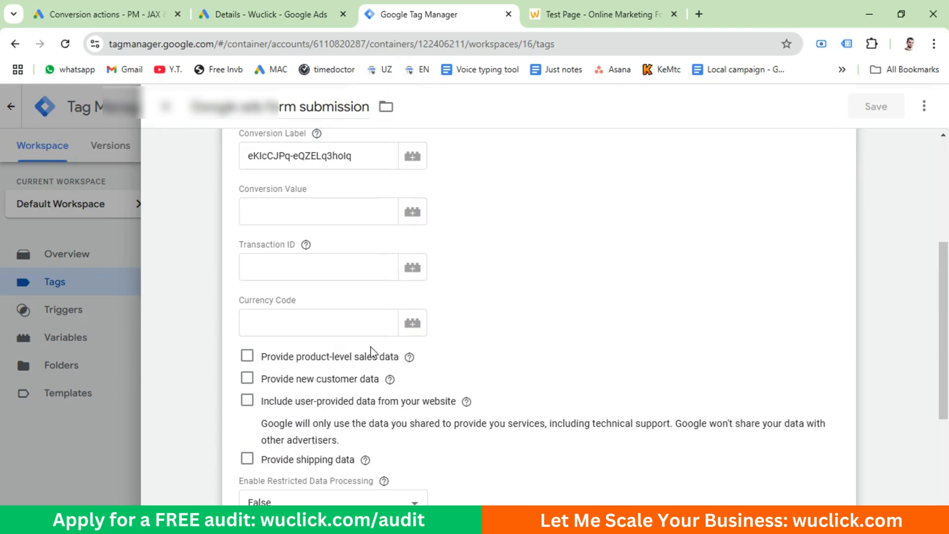
click(247, 400)
- Choose {{User provided data}} as the tag's user-provided data variable and save the tag
scroll(286, 396, down, 3)
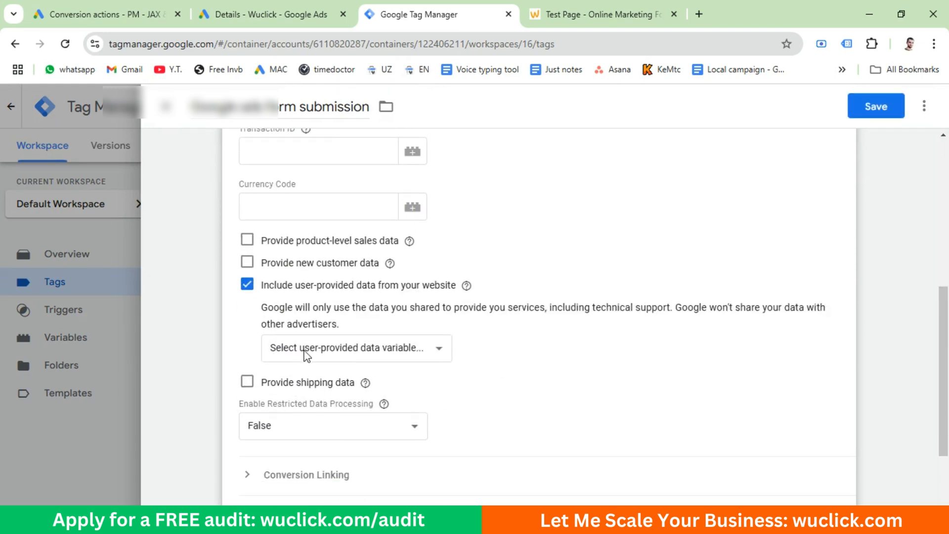
click(306, 355)
click(309, 389)
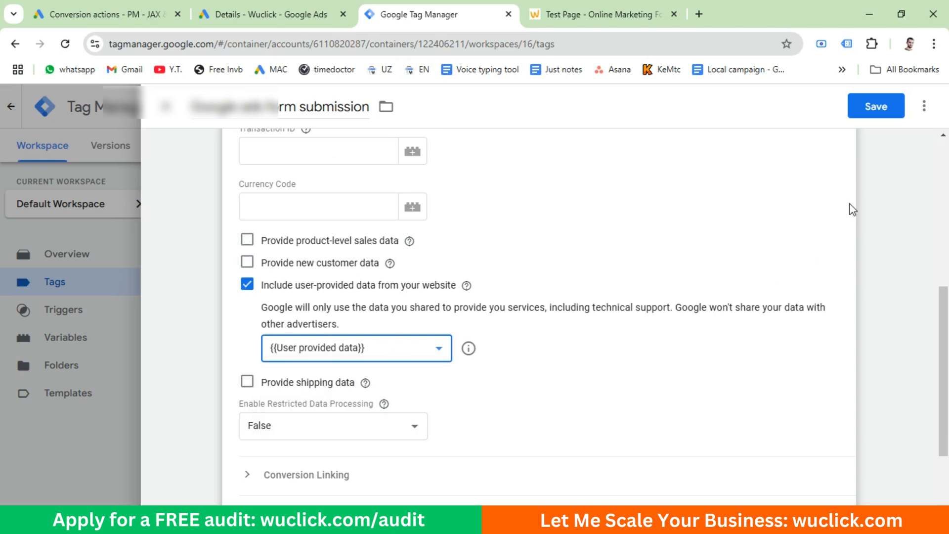
click(874, 113)
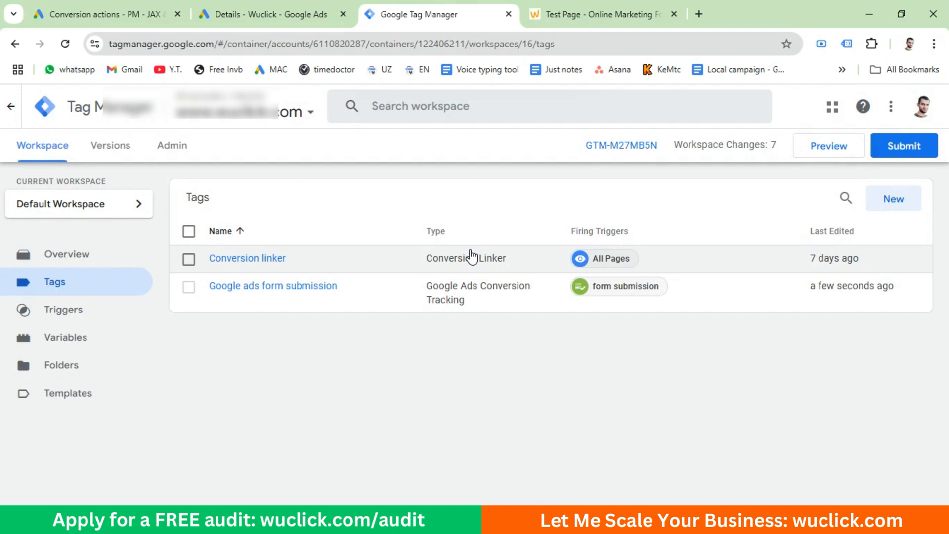
click(823, 151)
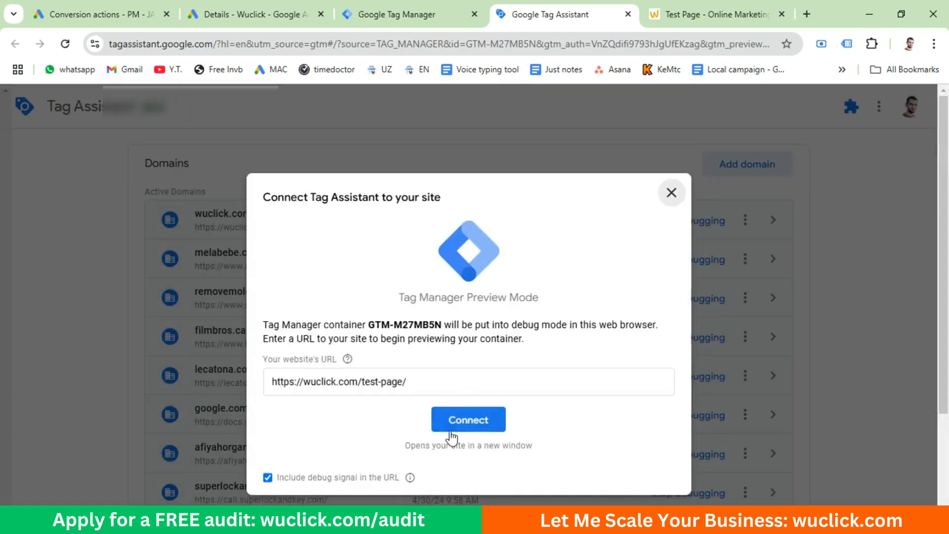
click(475, 419)
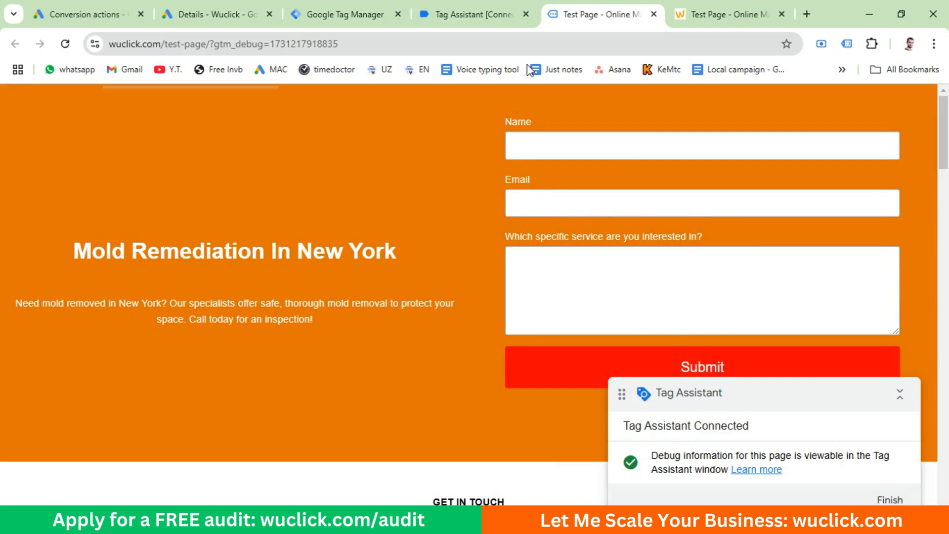
click(491, 10)
click(470, 346)
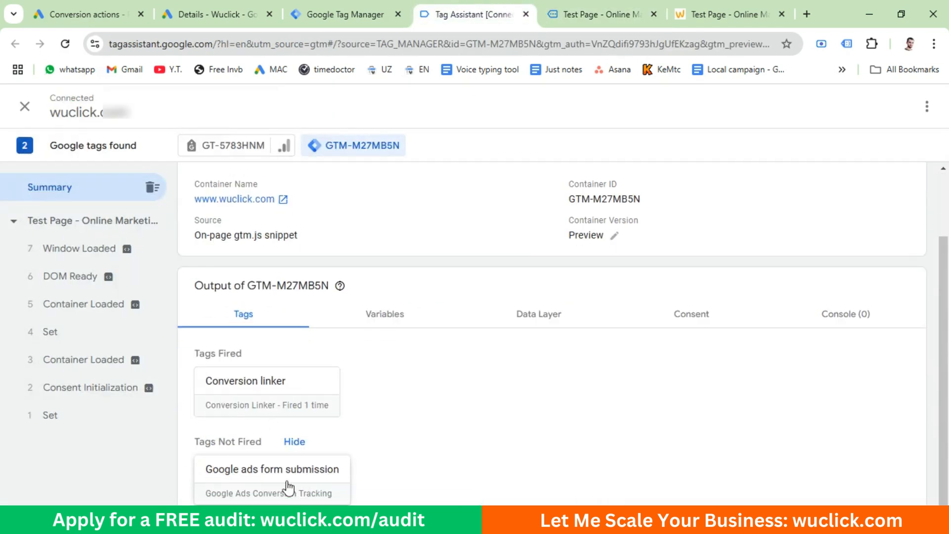
triple_click(191, 441)
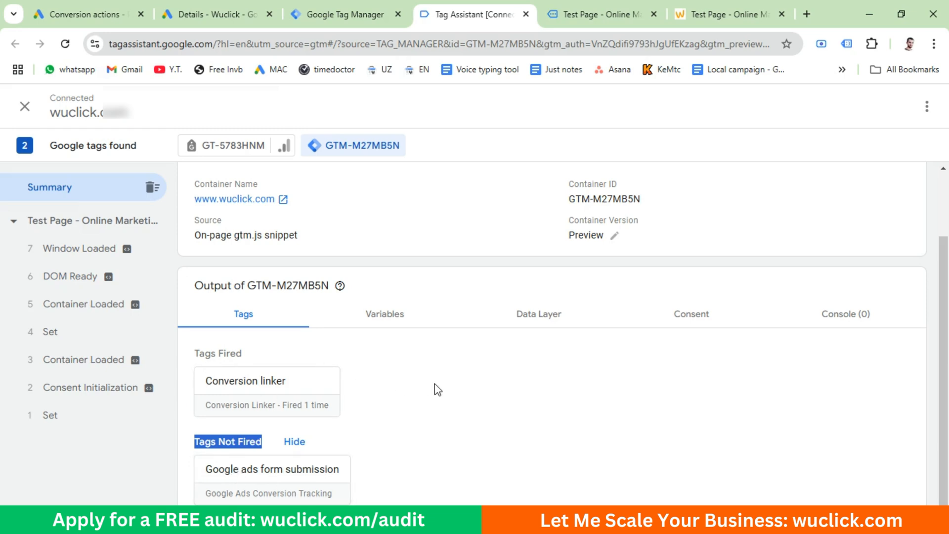
- Submit the debugged test page's form with the name "Test", a test email address and "test" as the service of interest
click(593, 14)
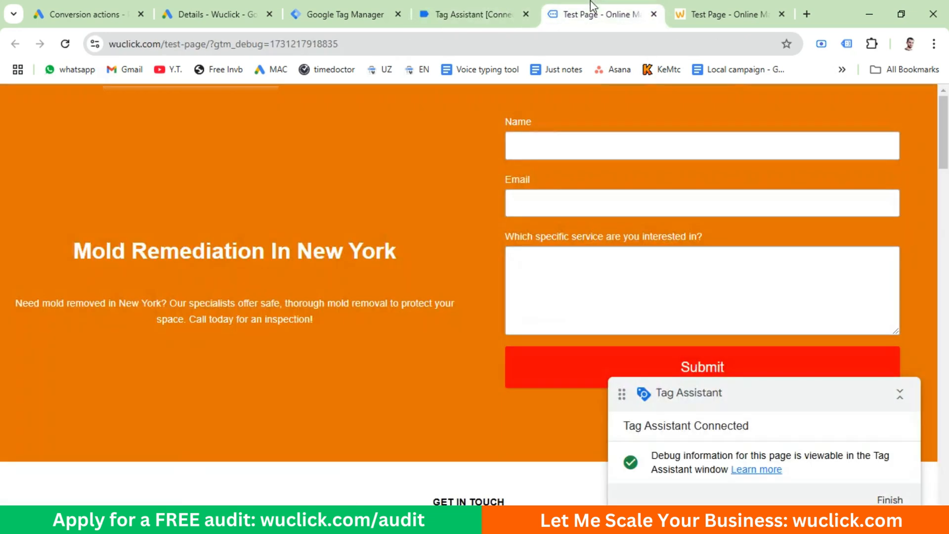
click(533, 139)
click(589, 180)
click(557, 195)
text(test)
click(614, 237)
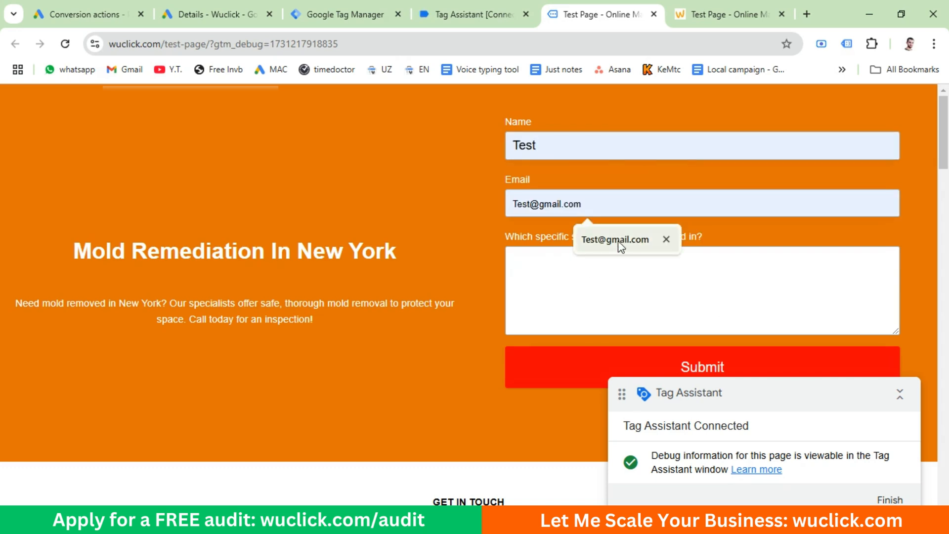
click(633, 286)
text(test)
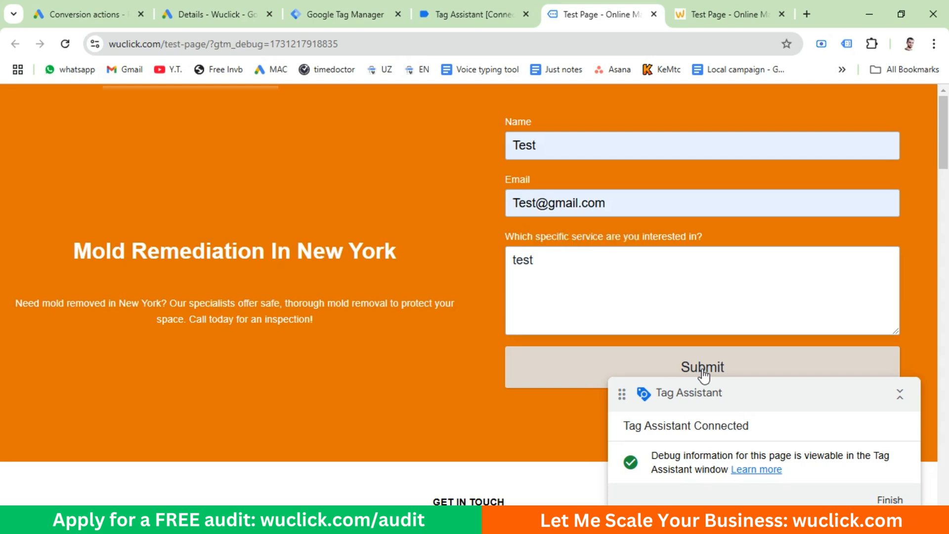
click(704, 375)
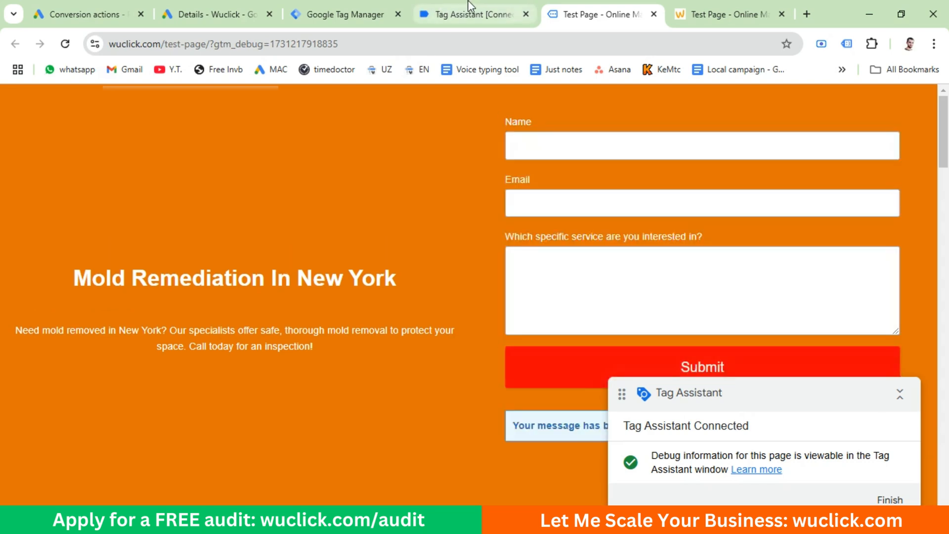
- Check in Tag Assistant that the Google ads form submission tag fired, and inspect its firing trigger for the Form Submit event
click(473, 14)
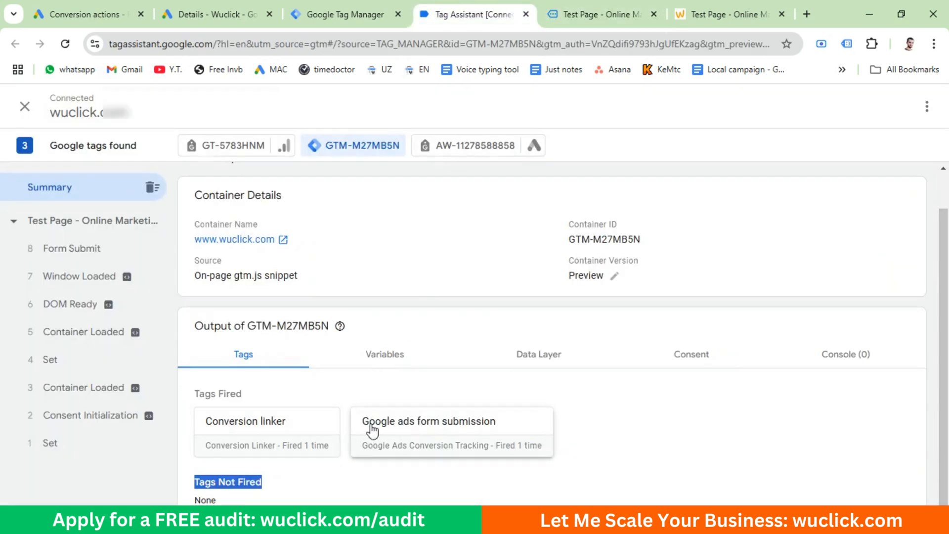
drag(183, 394, 264, 403)
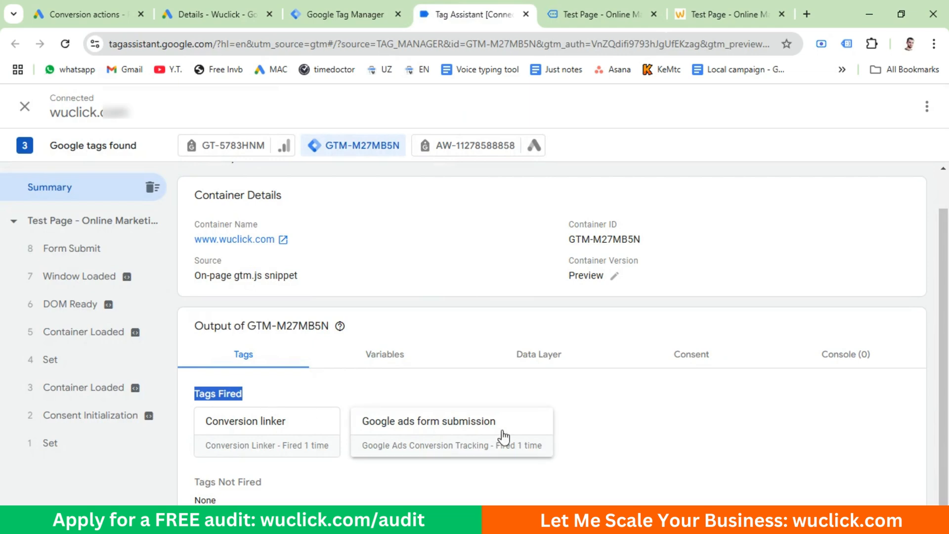
click(444, 435)
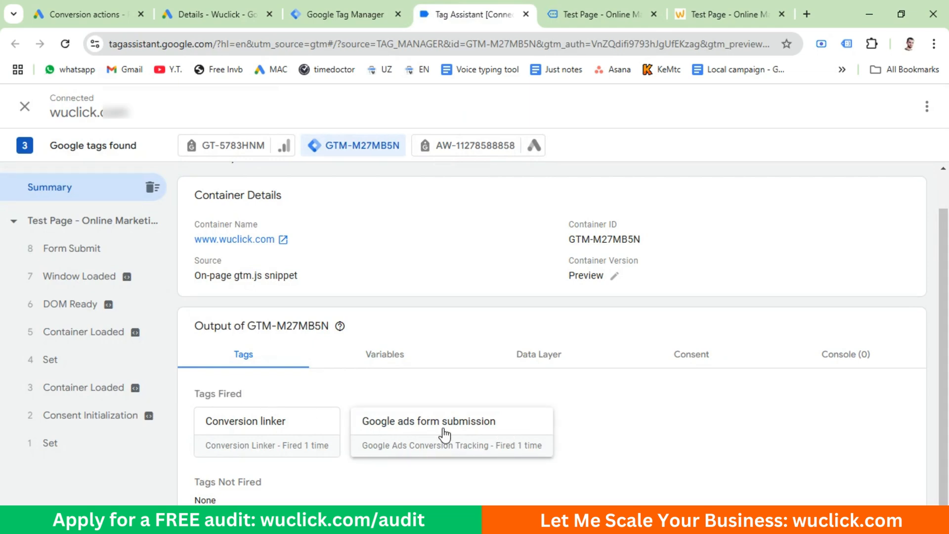
scroll(257, 331, down, 2)
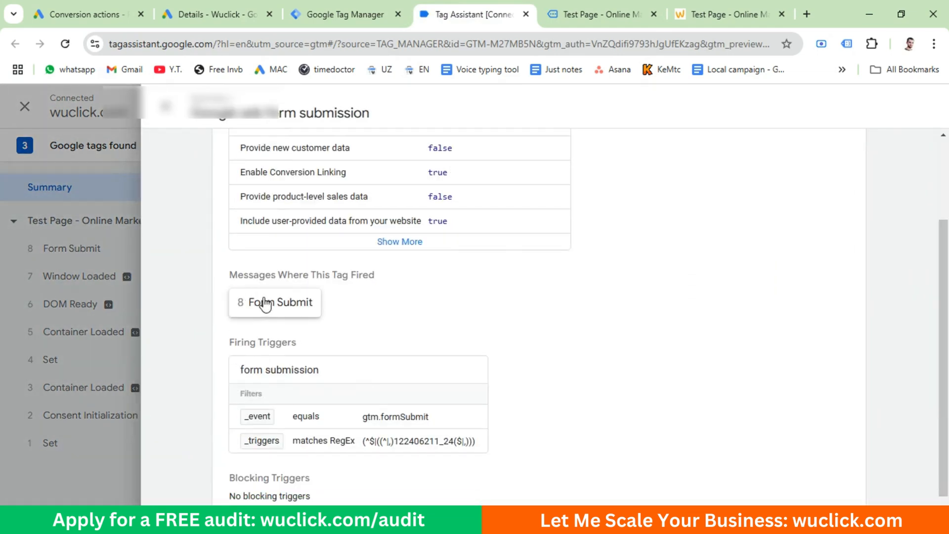
click(281, 305)
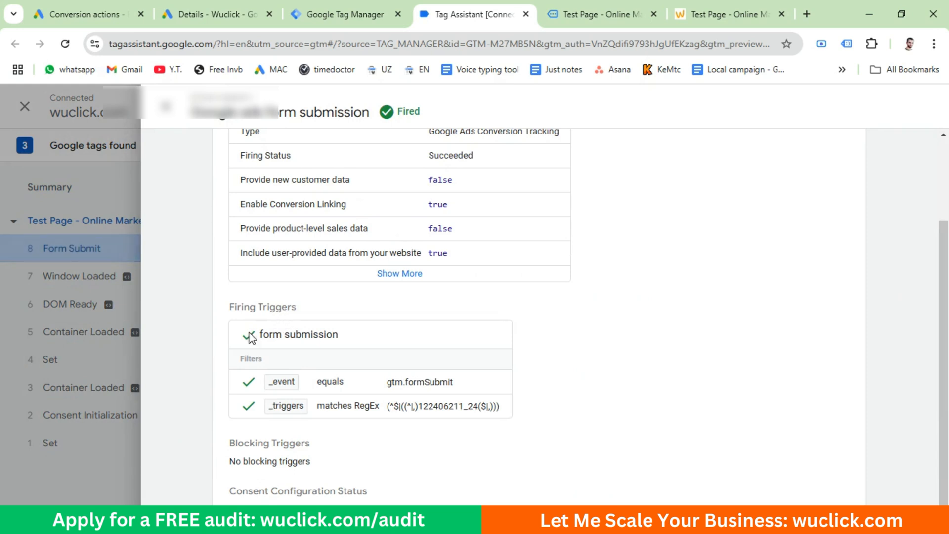
drag(253, 334, 379, 335)
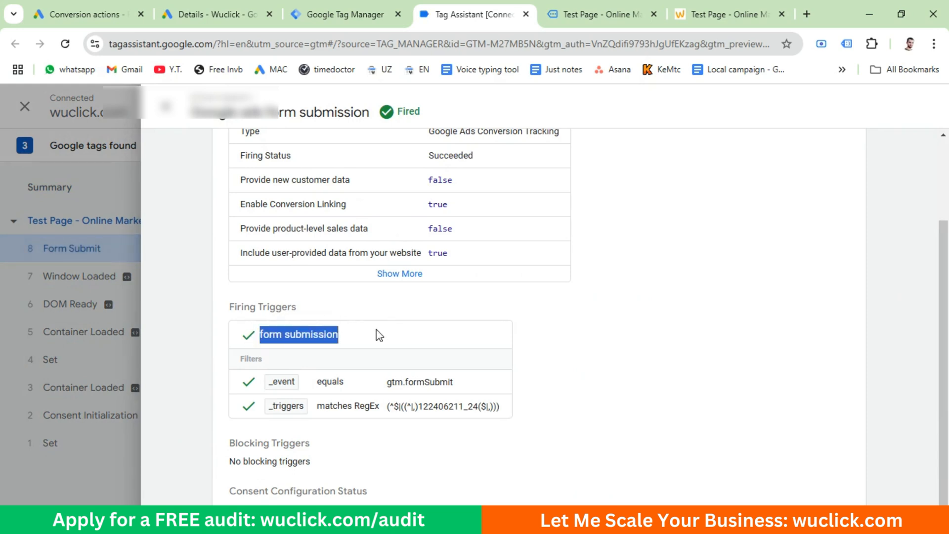
- Expand the fired tag's full properties, check its cssProvidedEnhancedConversionValue entry, and close the tag details
click(404, 278)
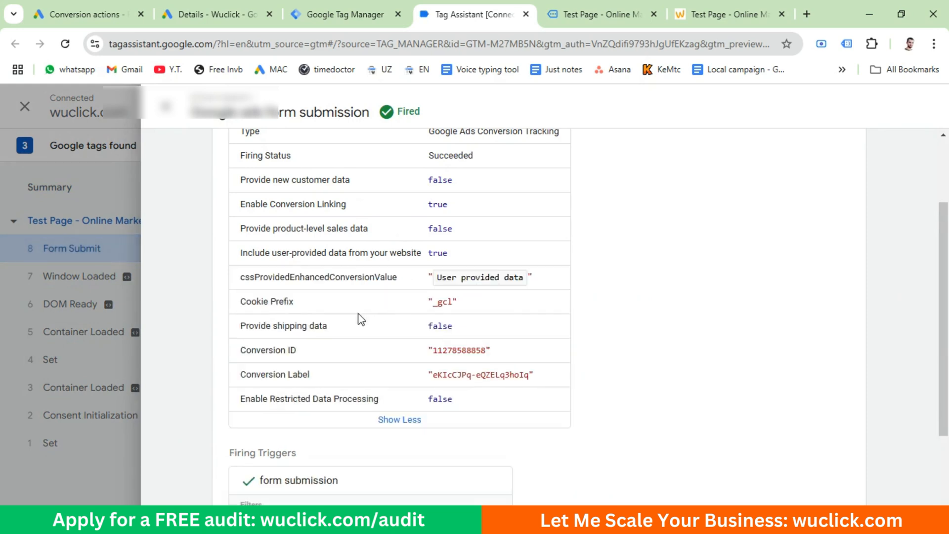
drag(246, 278, 428, 280)
click(460, 279)
click(165, 106)
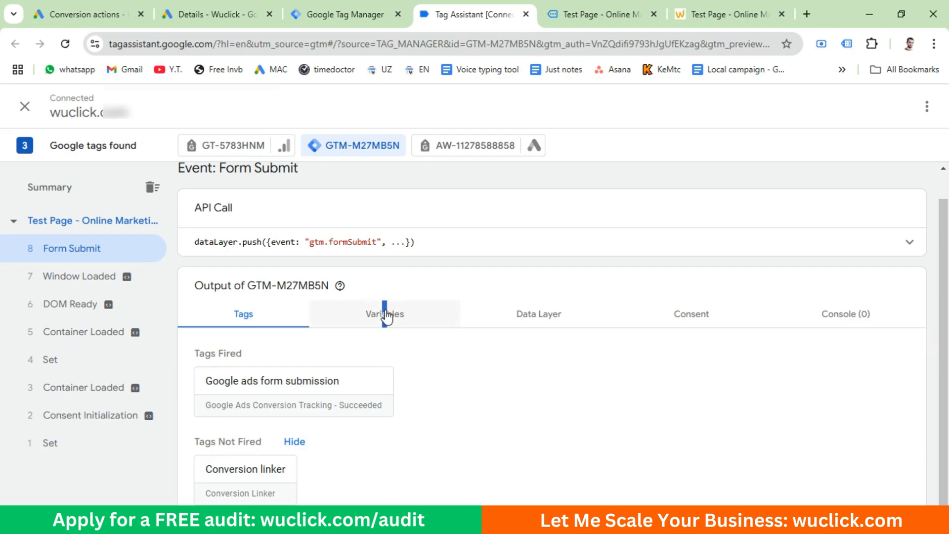
- Show the variables of the Form Submit event and locate the User provided data variable
click(385, 316)
scroll(388, 346, down, 10)
scroll(386, 363, down, 15)
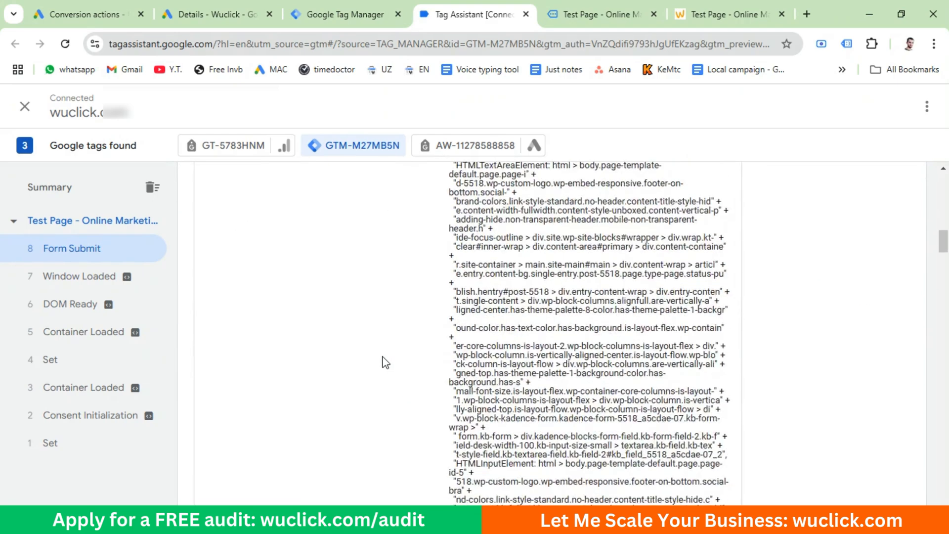
scroll(380, 357, down, 15)
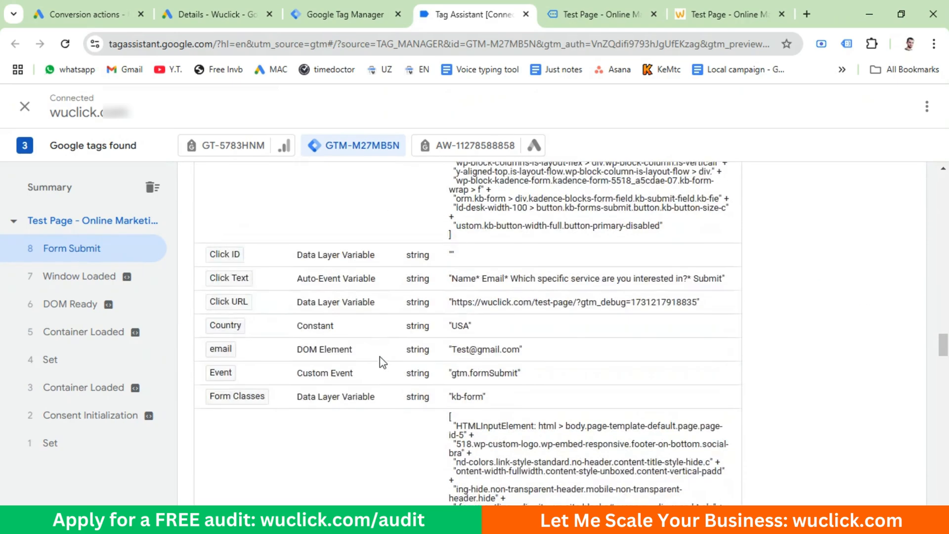
scroll(330, 365, down, 10)
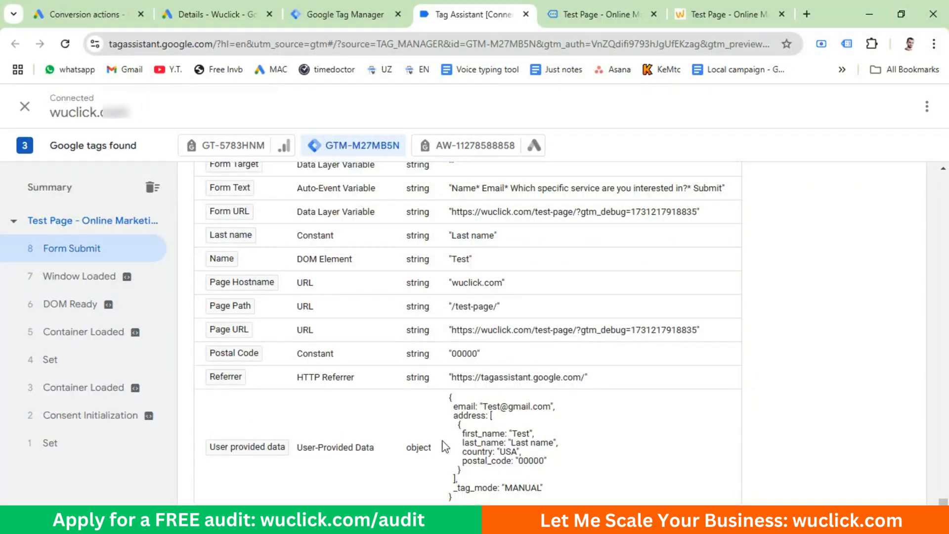
- Examine the email, first name, last name, country and postal code values captured in the User provided data variable
drag(483, 408, 551, 407)
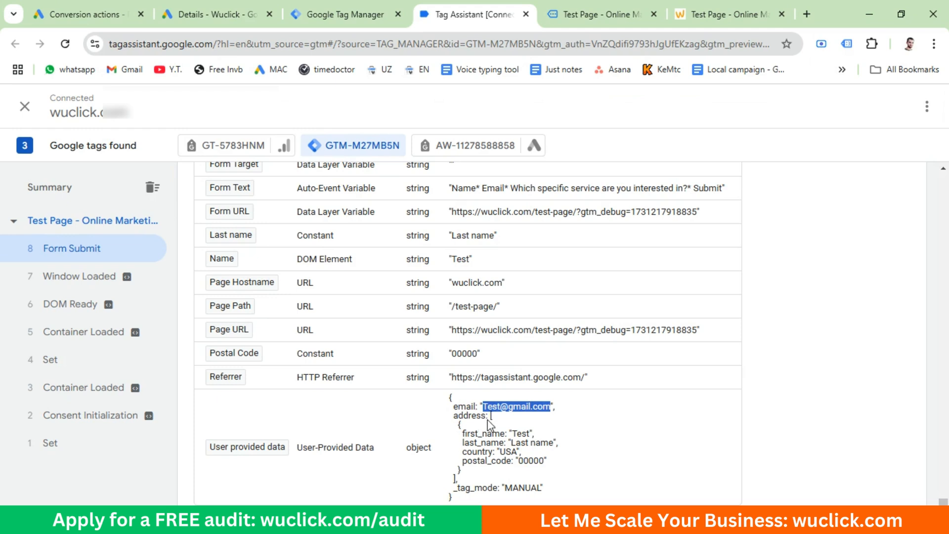
drag(512, 435, 530, 434)
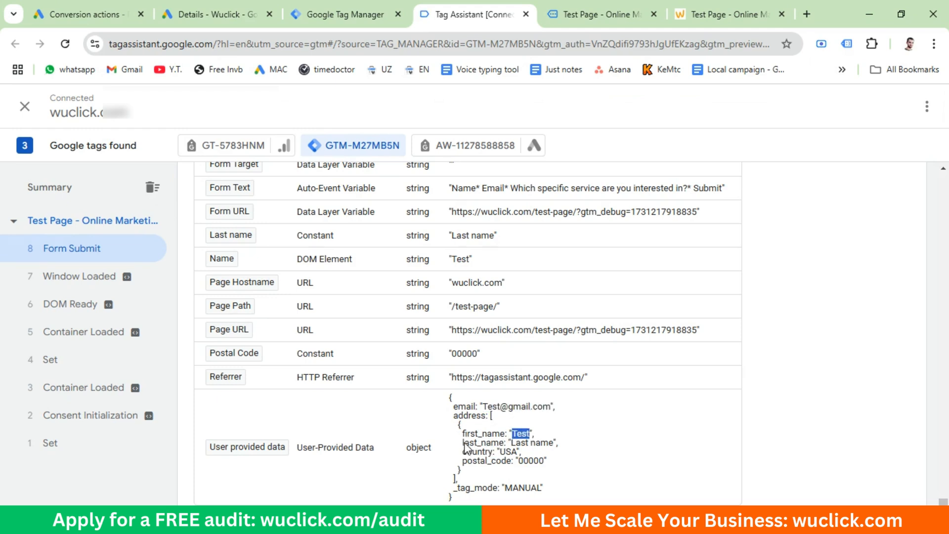
drag(464, 444, 451, 482)
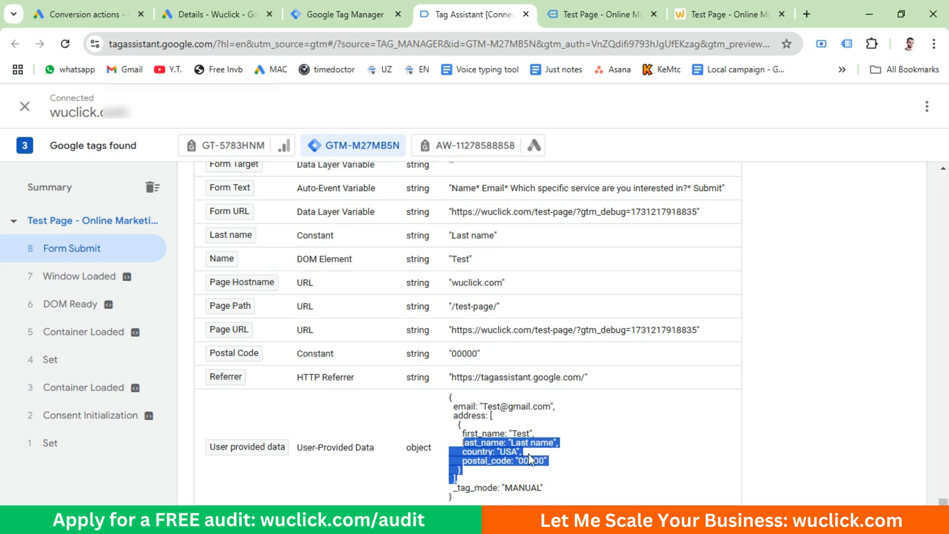
click(529, 459)
double_click(518, 443)
click(488, 456)
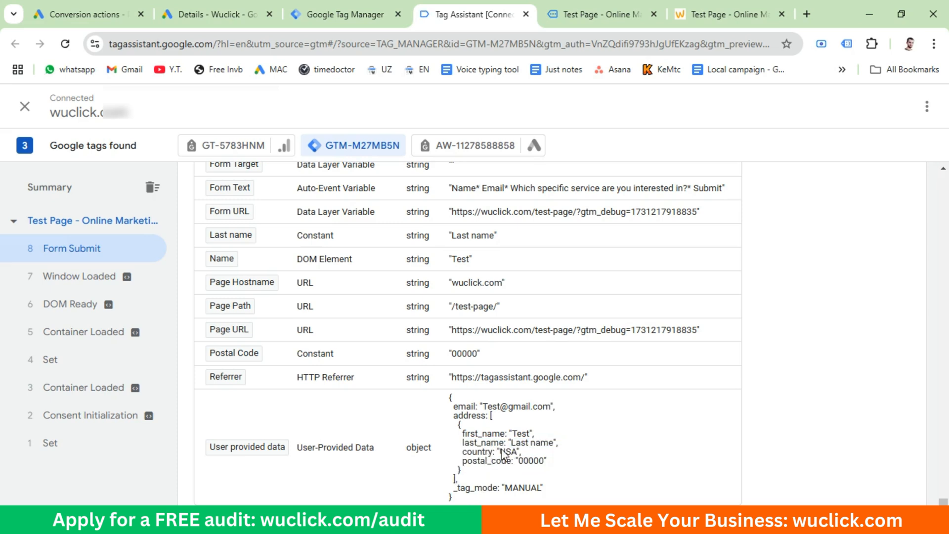
double_click(508, 452)
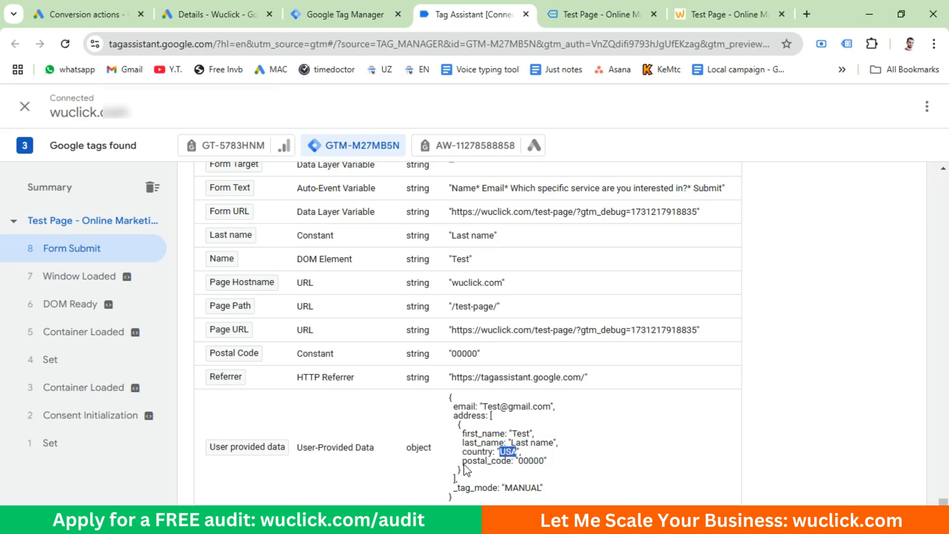
double_click(531, 460)
drag(547, 497, 206, 446)
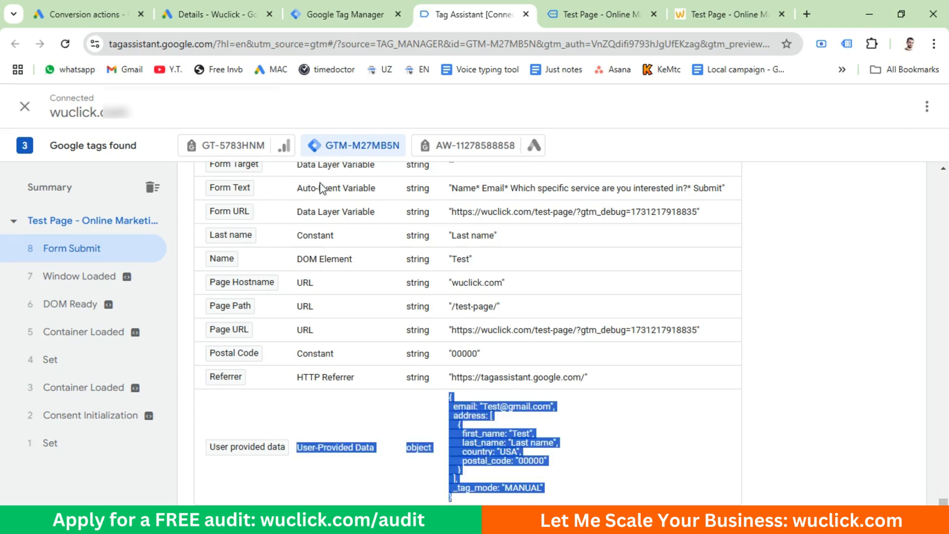
- Publish the Tag Manager workspace changes to the Live environment without a version name or description
click(328, 7)
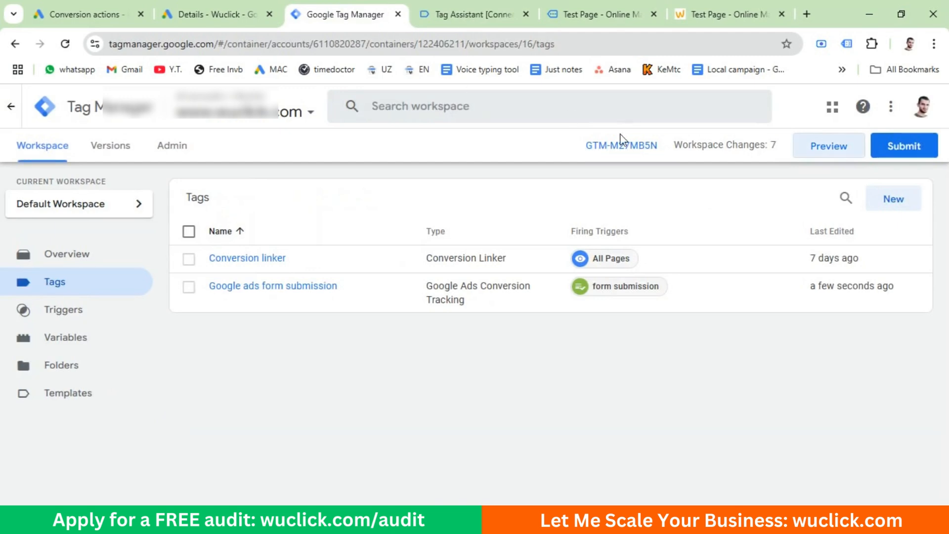
click(904, 145)
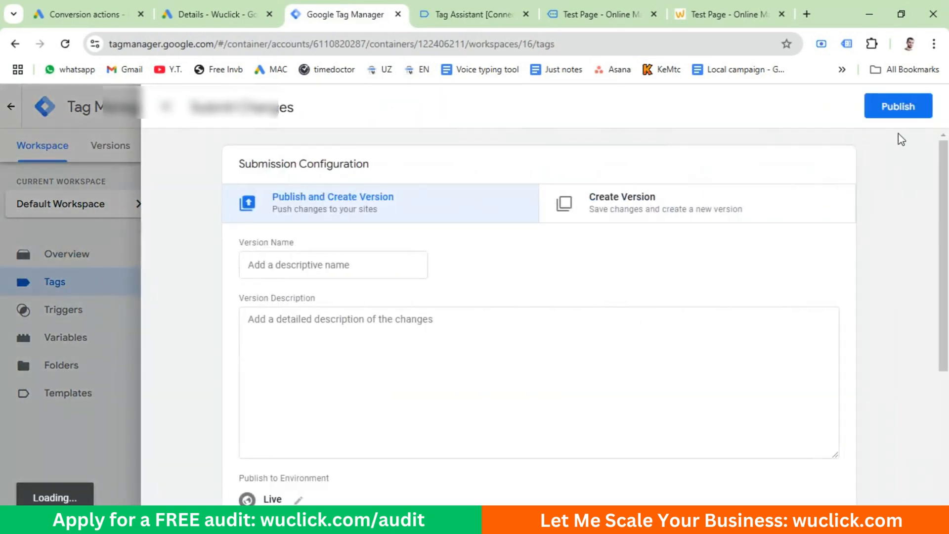
click(890, 112)
click(640, 487)
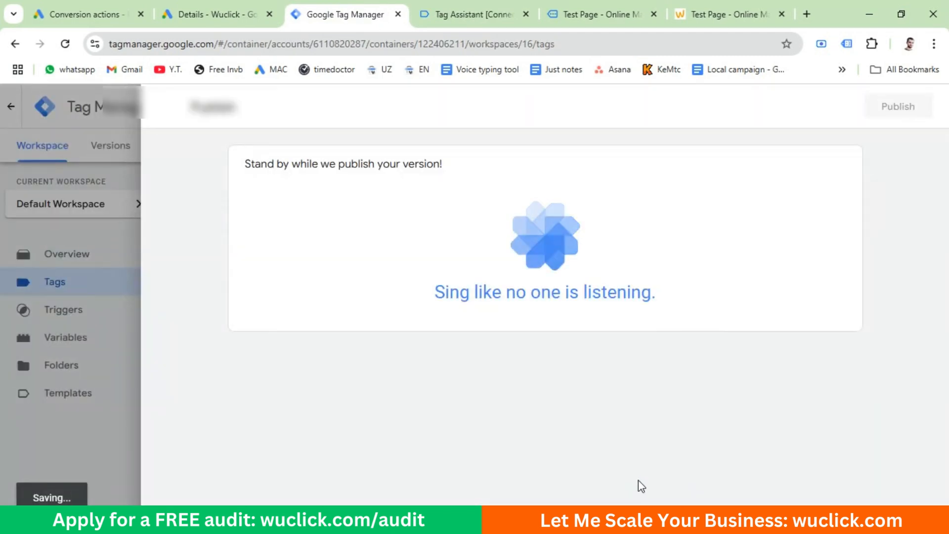
- Switch to the Submit Lead Form conversion details in Google Ads
click(222, 11)
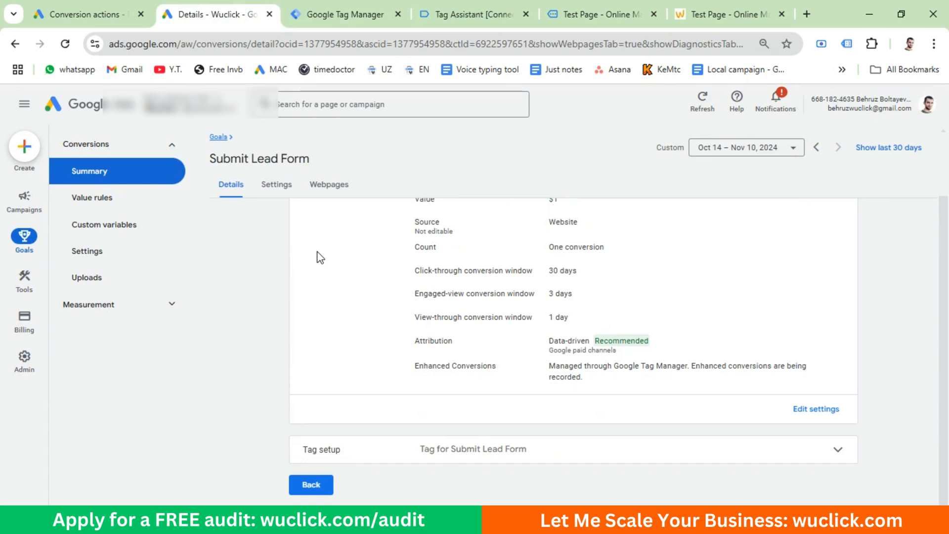